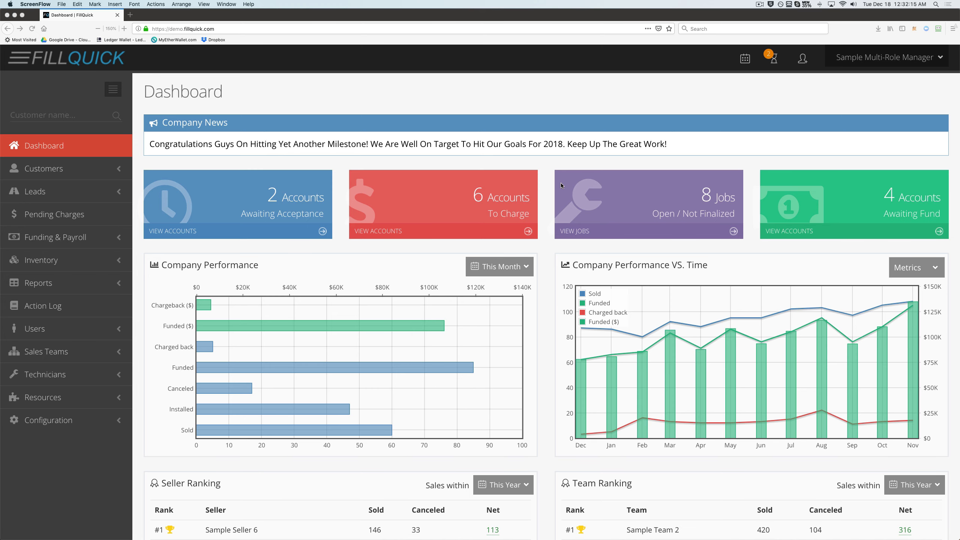
- Search for the customer by first name, open the matching account and show its services
scroll(546, 203, down, 3)
scroll(546, 203, up, 3)
click(55, 116)
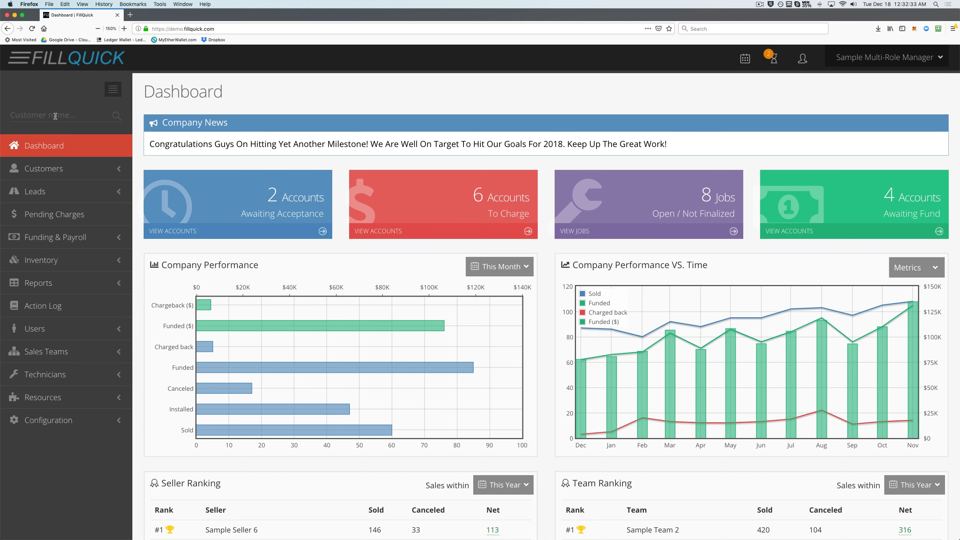
text(Doris)
key(Return)
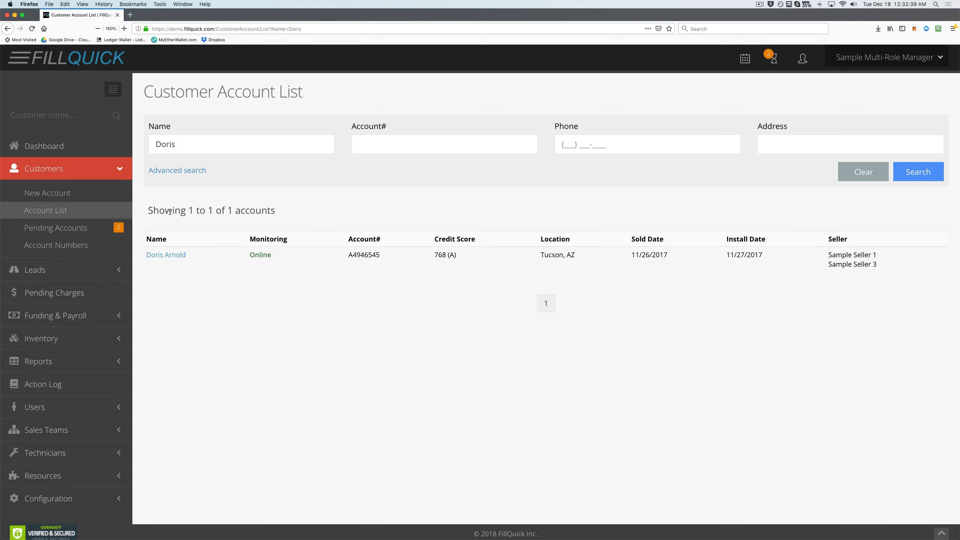
click(175, 257)
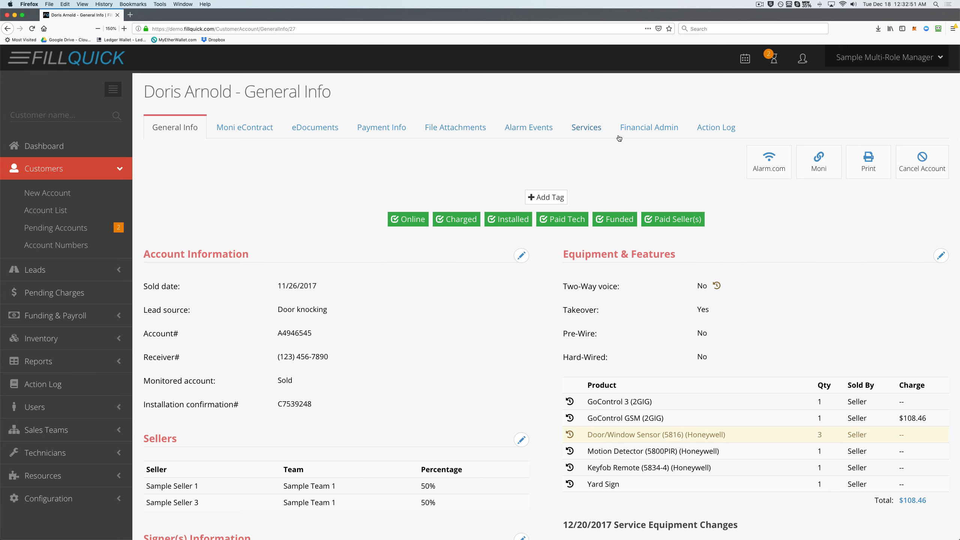
click(593, 130)
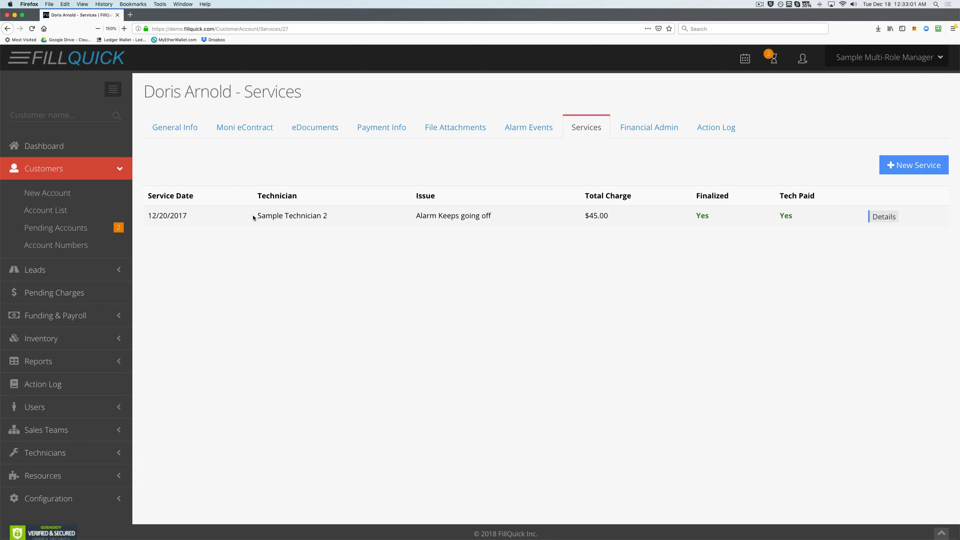
- Review the technician and date of the 12/20/2017 service and inspect its details in a separate browser tab
drag(252, 217, 332, 217)
click(332, 218)
drag(153, 217, 185, 217)
click(185, 217)
right_click(883, 220)
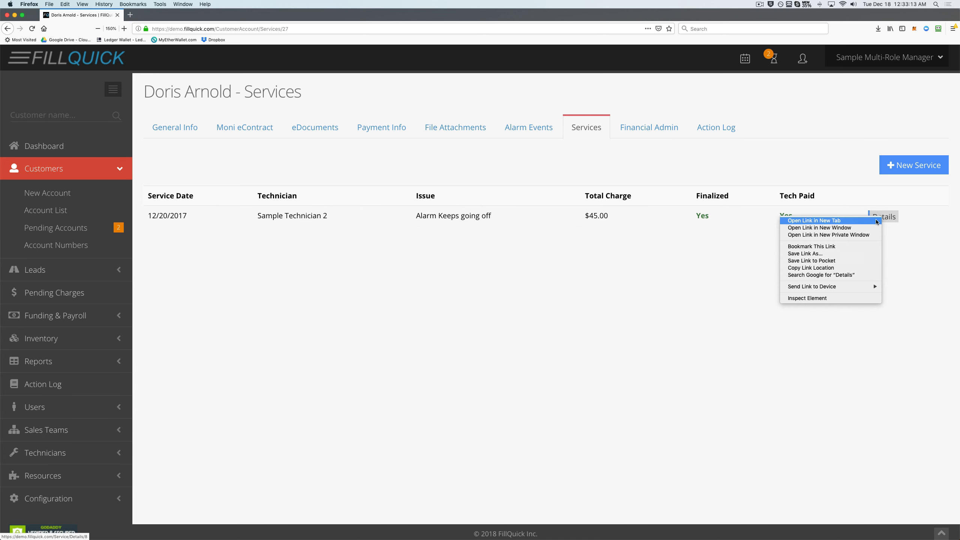
click(826, 221)
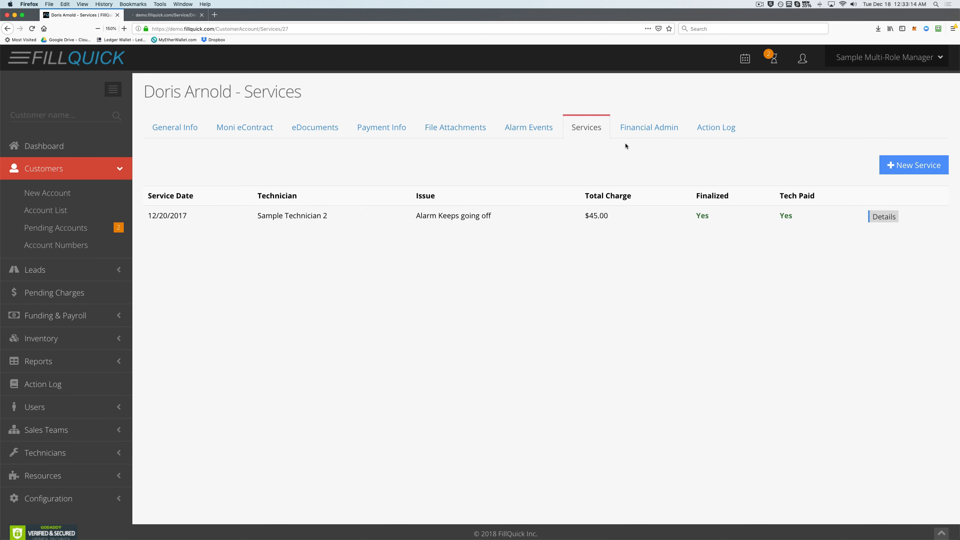
click(165, 15)
scroll(510, 262, down, 5)
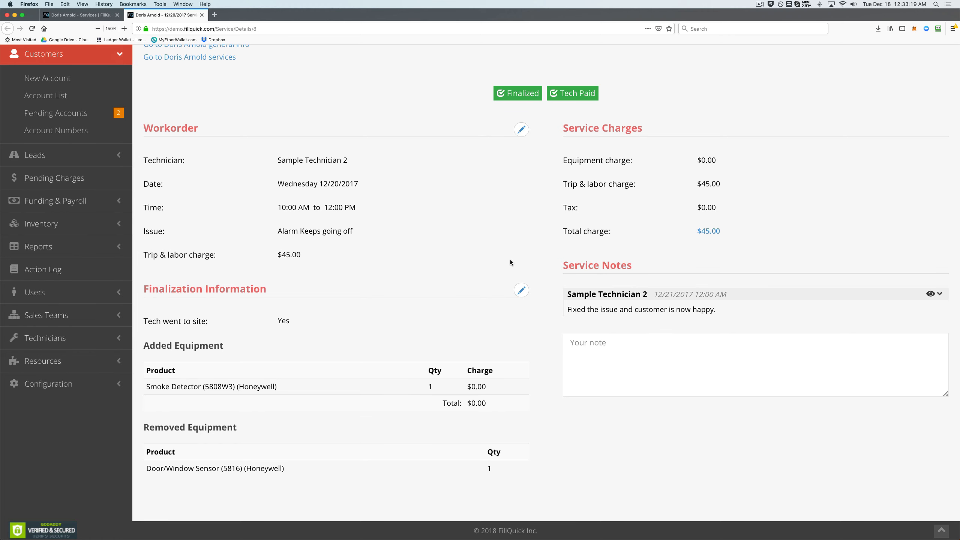
scroll(510, 260, up, 5)
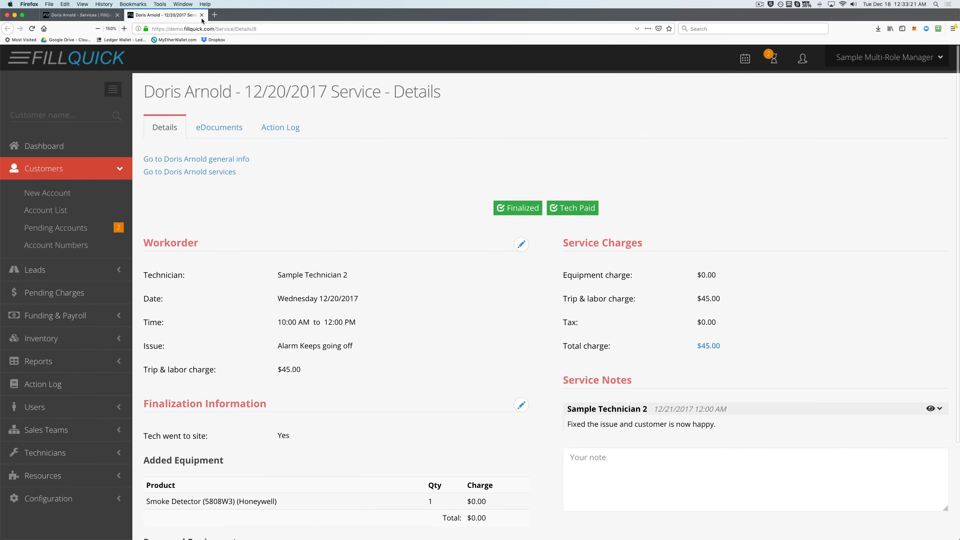
click(202, 15)
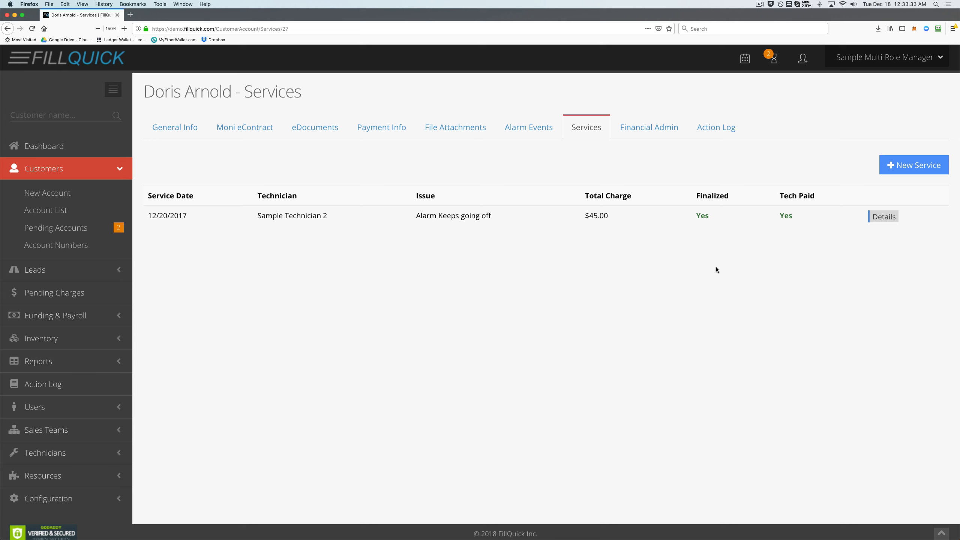
- Start a new service for the customer with the issue "Back door sensor fell off"
click(911, 166)
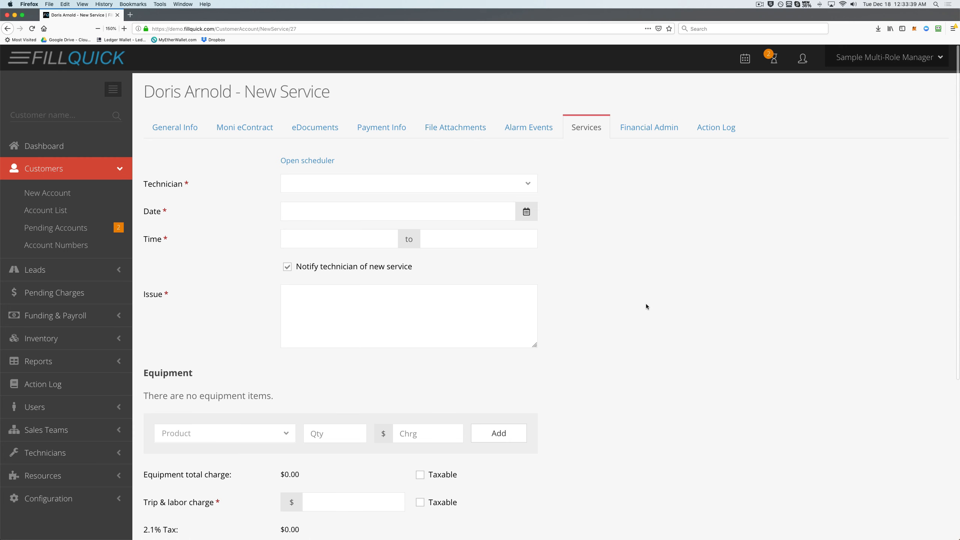
scroll(646, 307, down, 2)
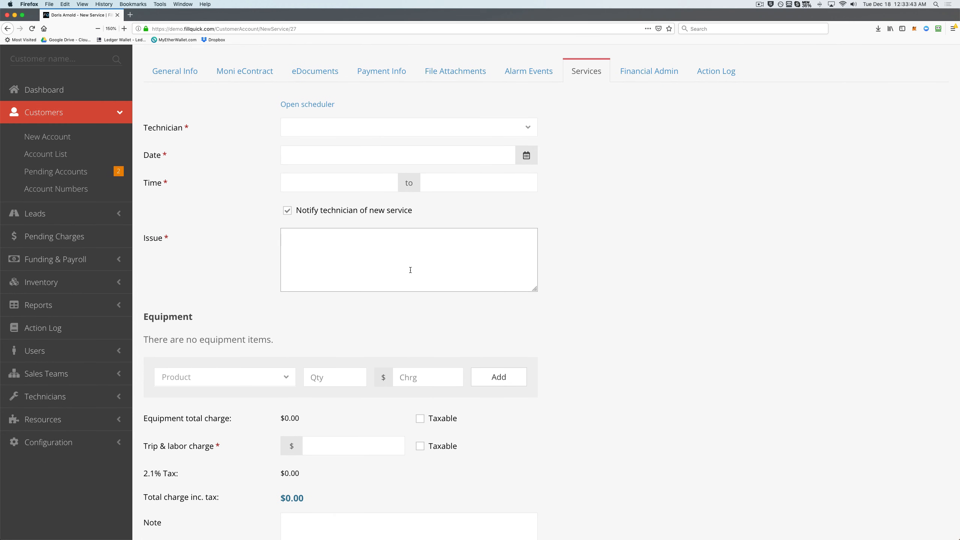
text(Back door sensor fell off)
- Schedule the service in the scheduler for Sample Technician 1 on 12/19/2018 from 10:00 AM to 12:00 PM
click(312, 103)
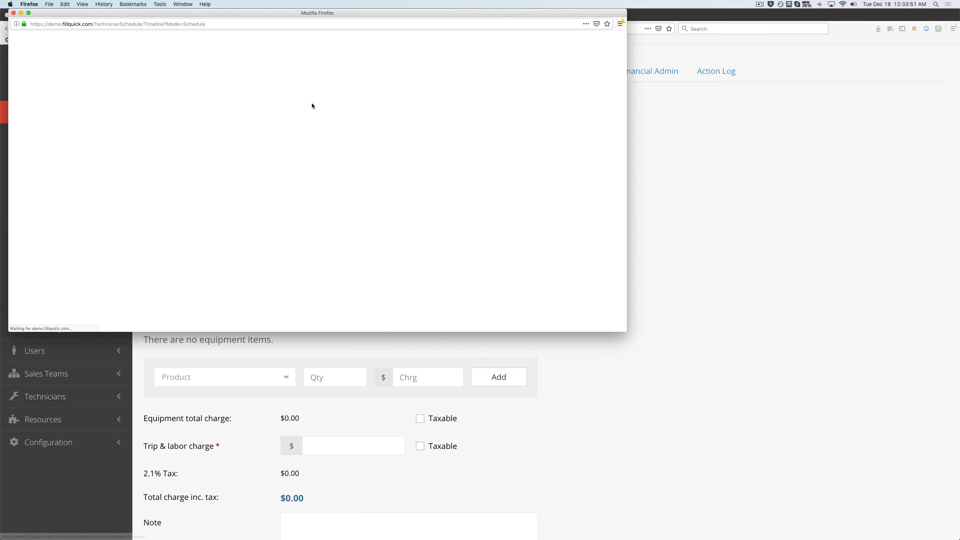
drag(351, 13, 432, 60)
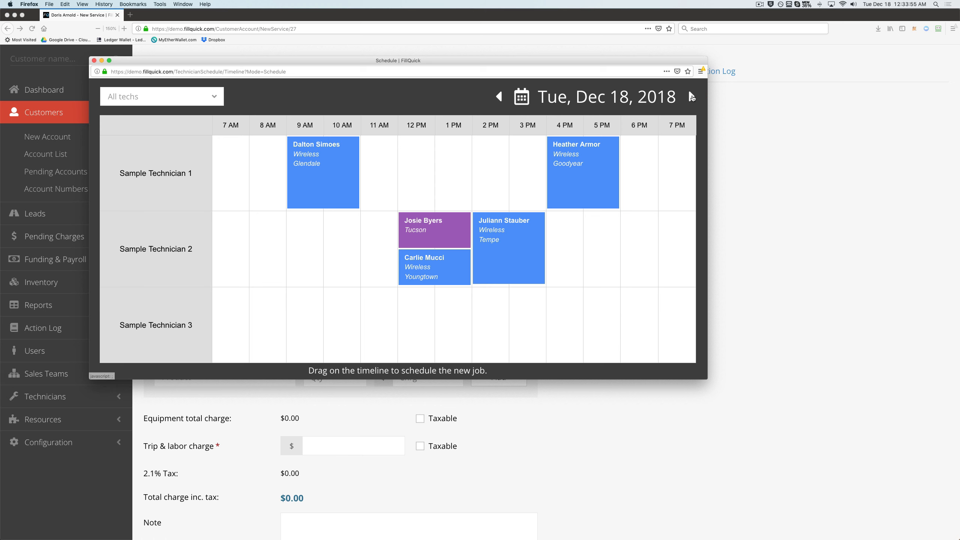
click(584, 98)
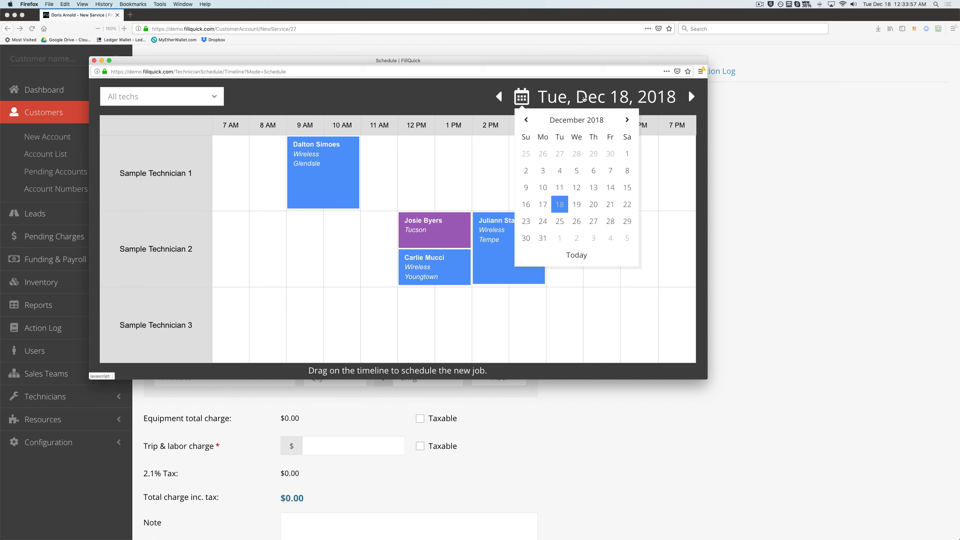
click(576, 205)
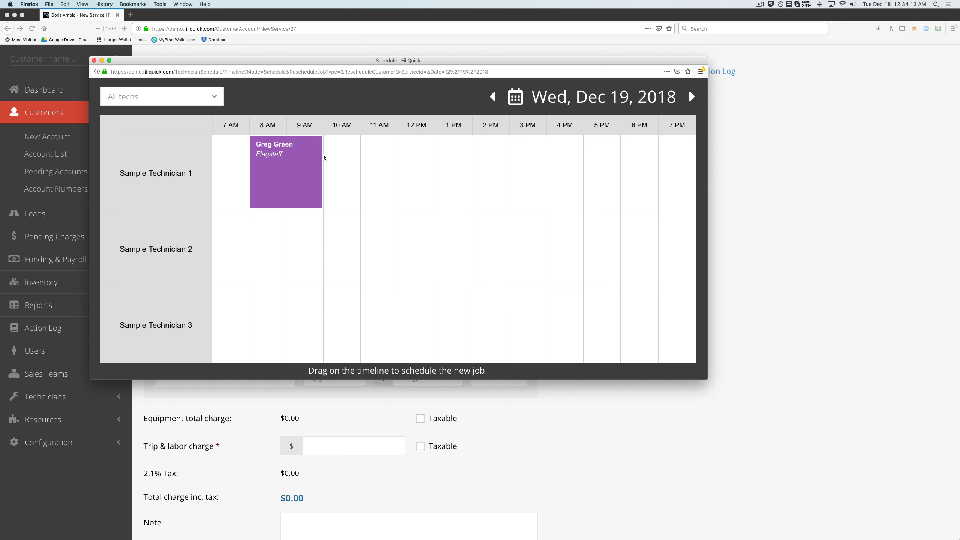
drag(324, 158, 396, 155)
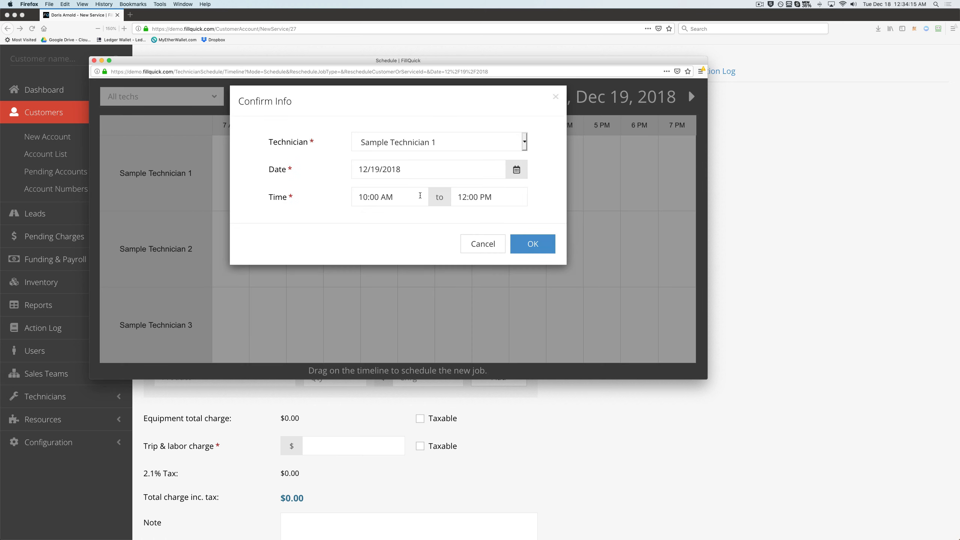
click(529, 254)
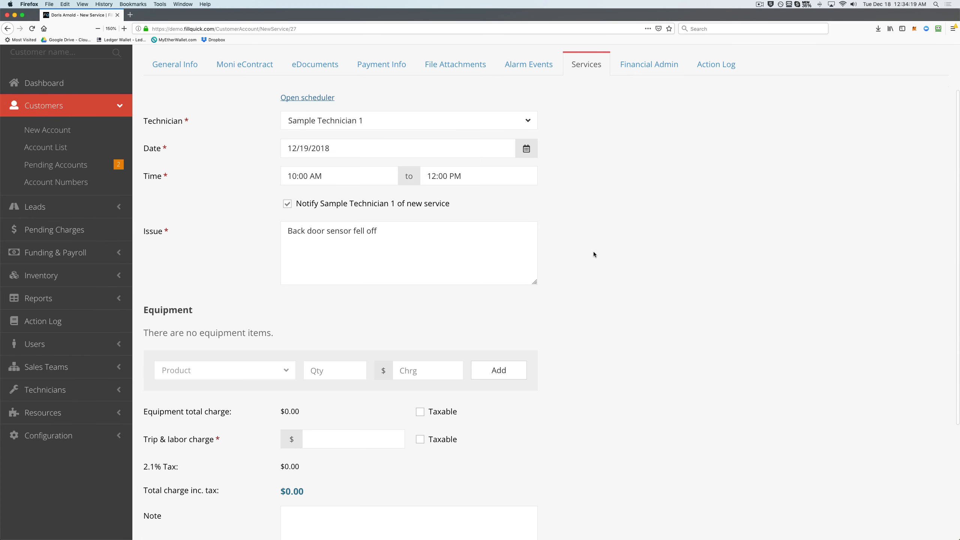
- Set the new service's trip and labor charge to $65.00
scroll(593, 252, down, 3)
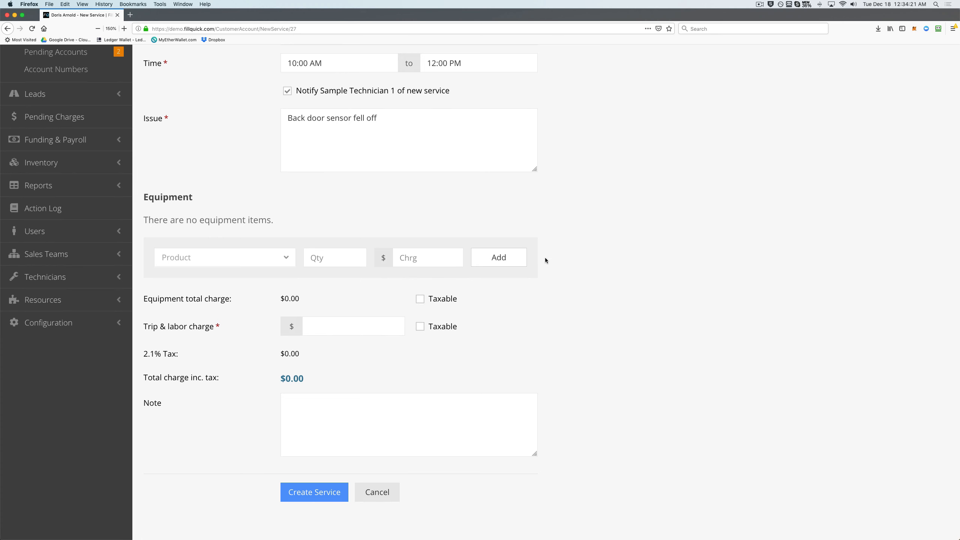
scroll(564, 294, down, 1)
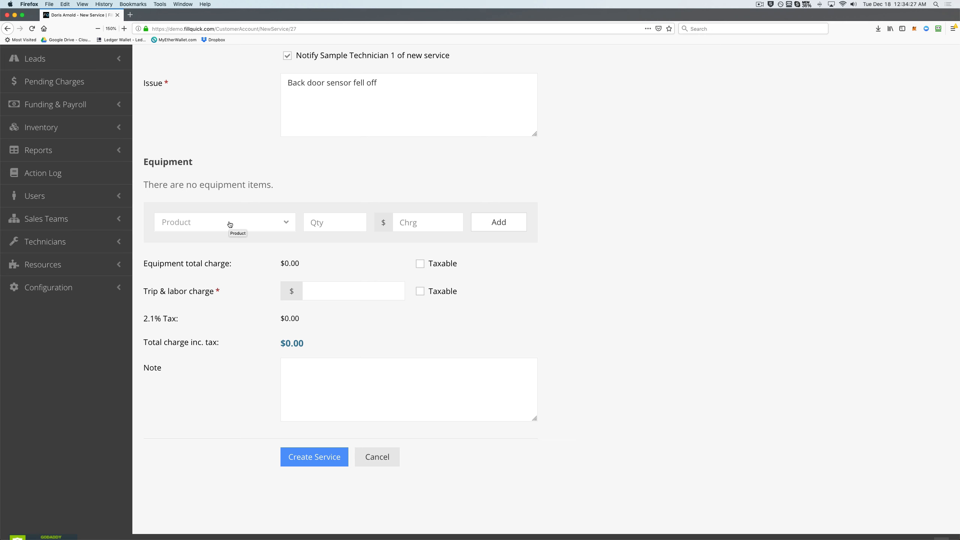
click(331, 294)
text(65.00)
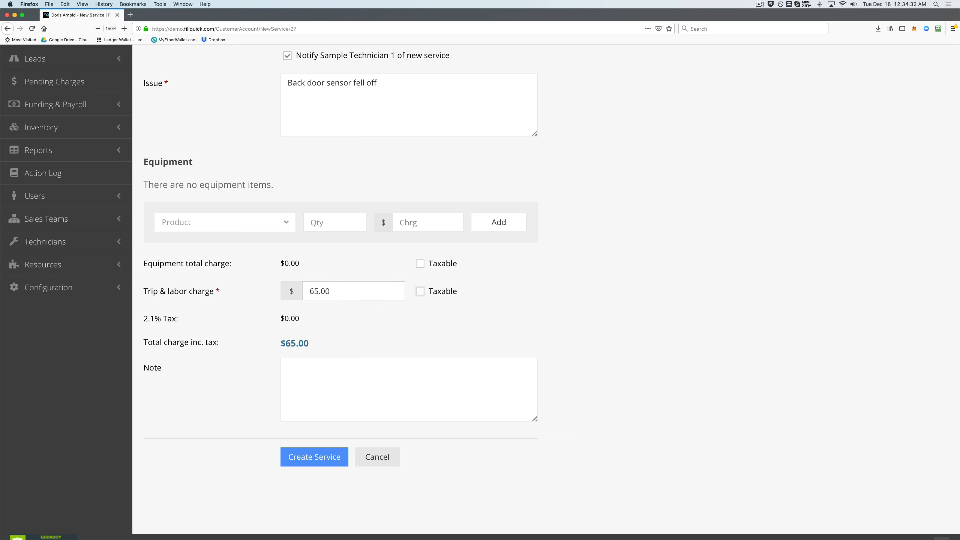
- Add one Smoke Detector (5808W3) (Honeywell) to the service's equipment at a charge of $190.00
click(248, 226)
text(am)
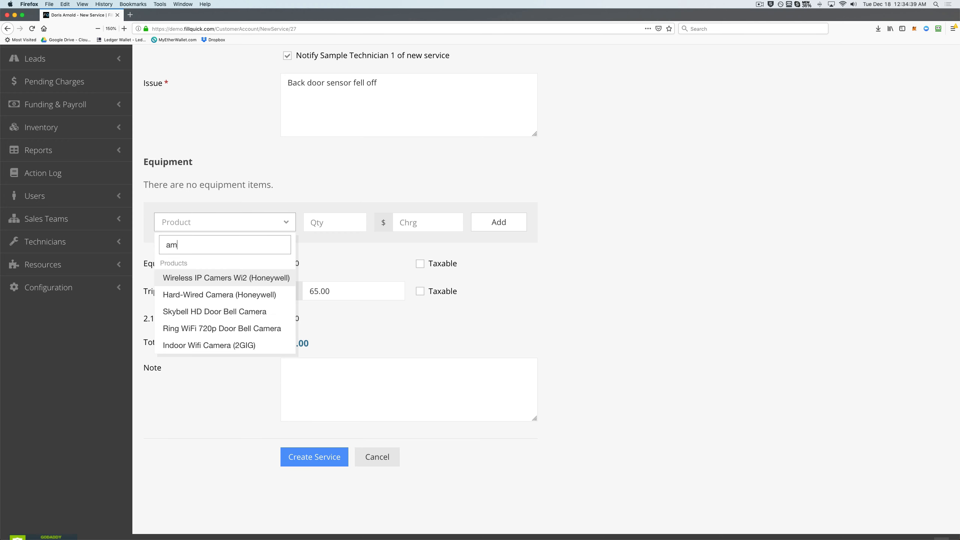
key(BackSpace)
key(BackSpace)
text(smoke)
key(Return)
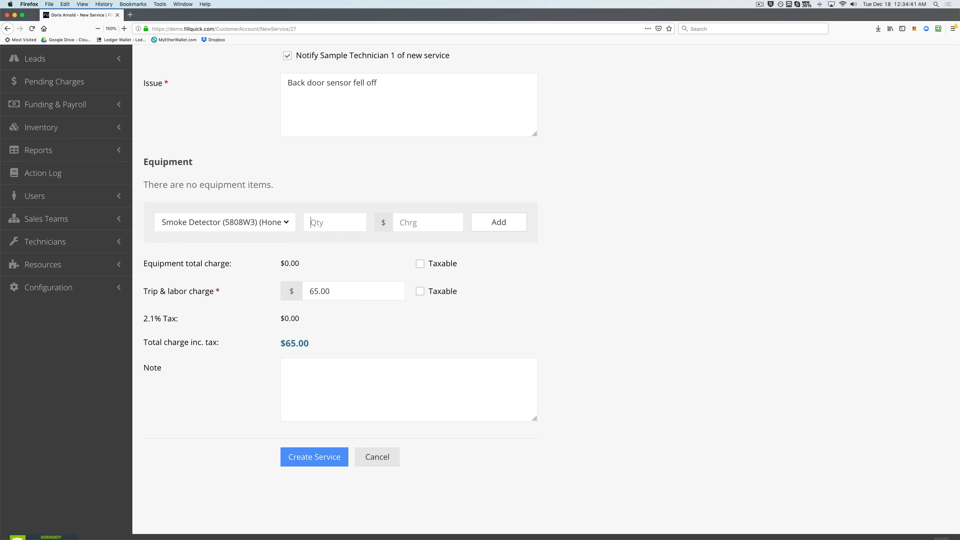
key(Tab)
text(1)
key(Tab)
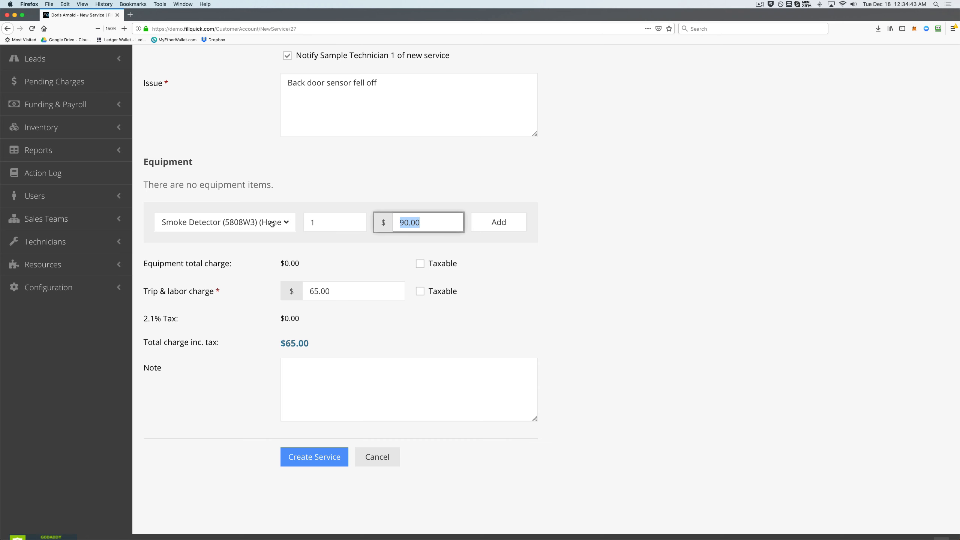
click(403, 223)
text(1)
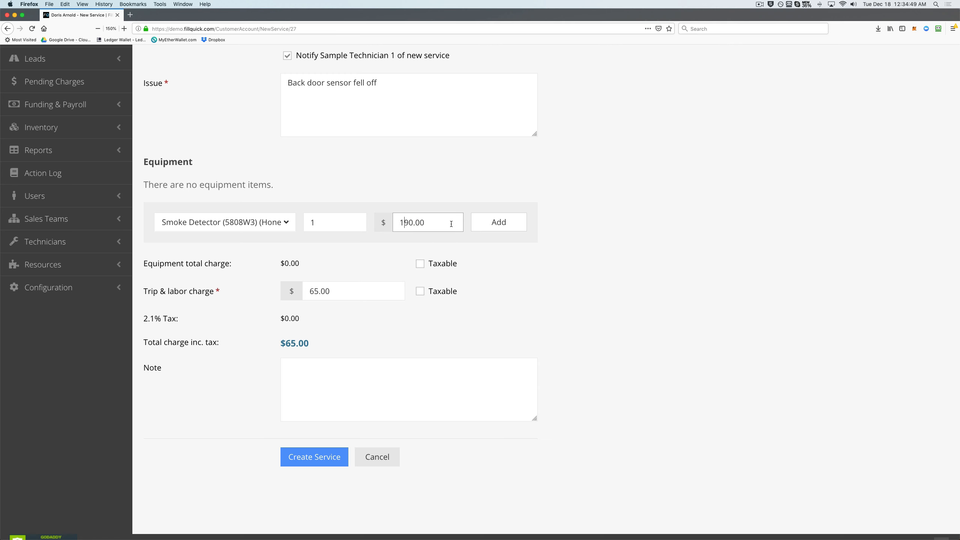
click(499, 224)
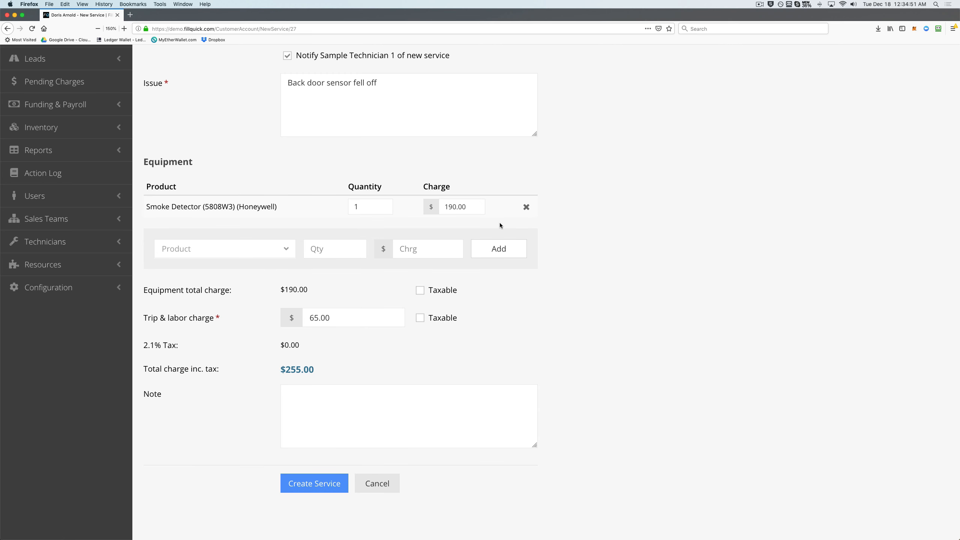
- Add one Keyfob Remote (5834-4) (Honeywell) to the service's equipment at a charge of $45.00
click(267, 250)
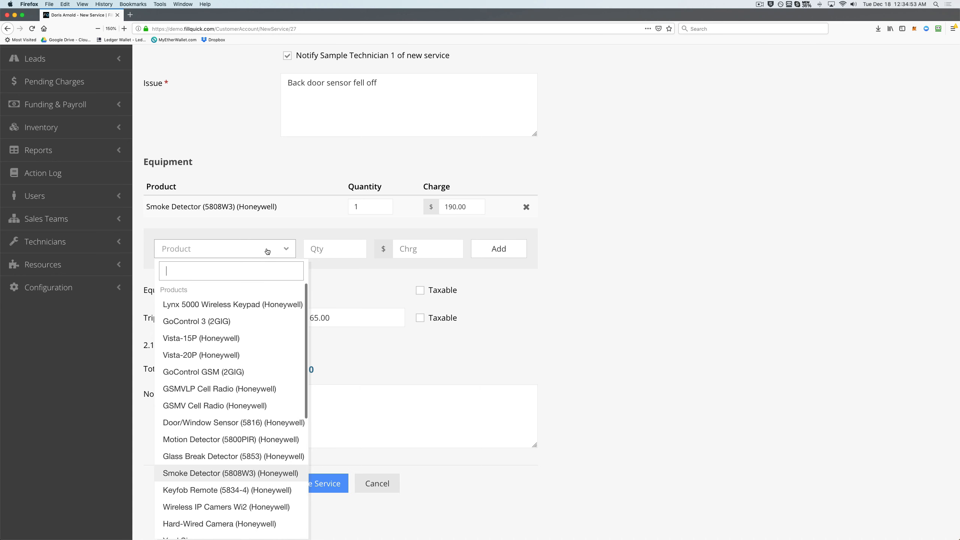
text(keyf)
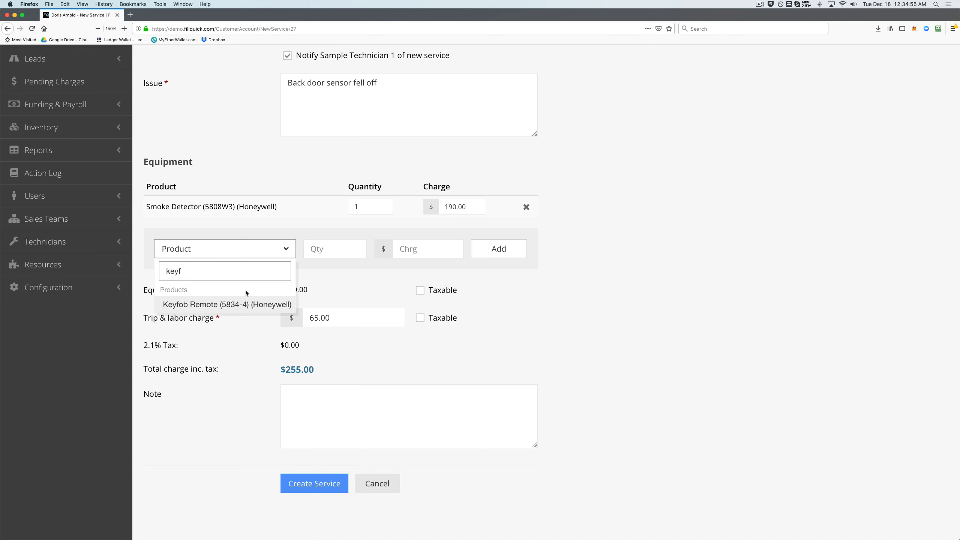
click(246, 309)
click(333, 248)
text(1)
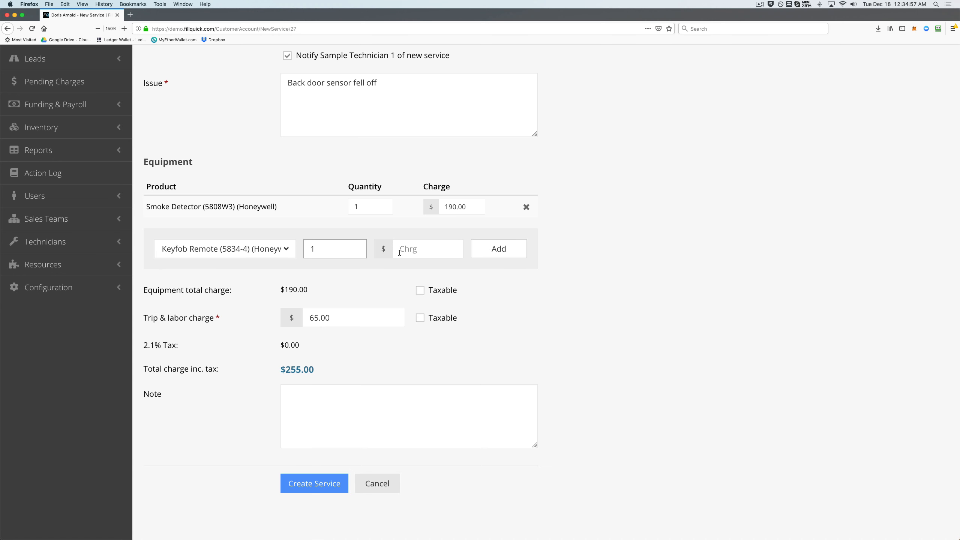
click(416, 249)
click(519, 256)
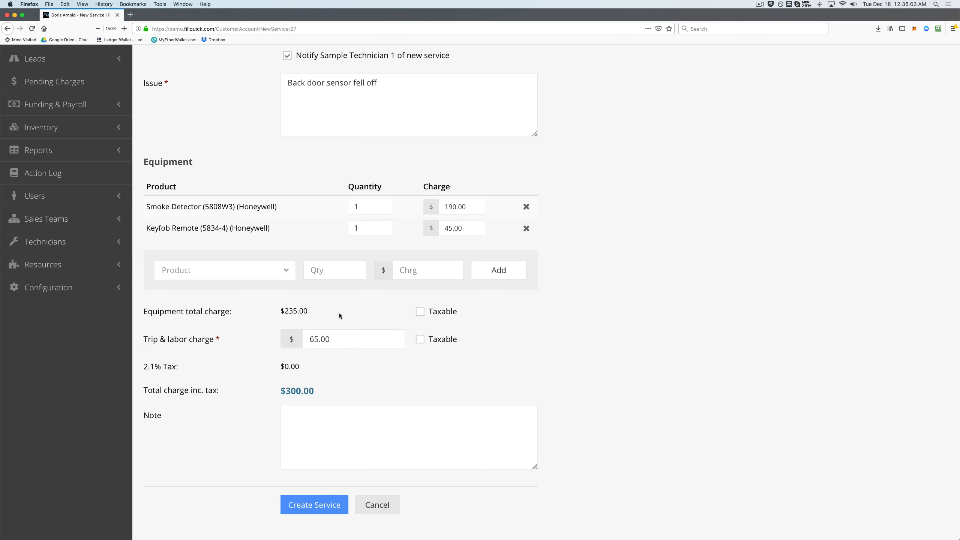
- Mark both the equipment total and the trip and labor charge as taxable, and create the service
click(420, 311)
drag(317, 392, 271, 393)
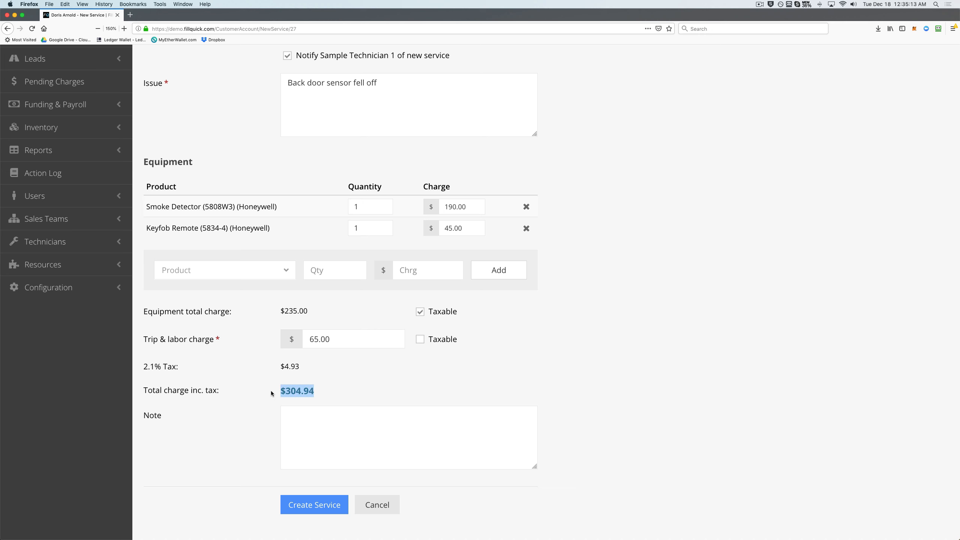
click(339, 389)
click(420, 340)
double_click(309, 386)
click(327, 390)
click(334, 506)
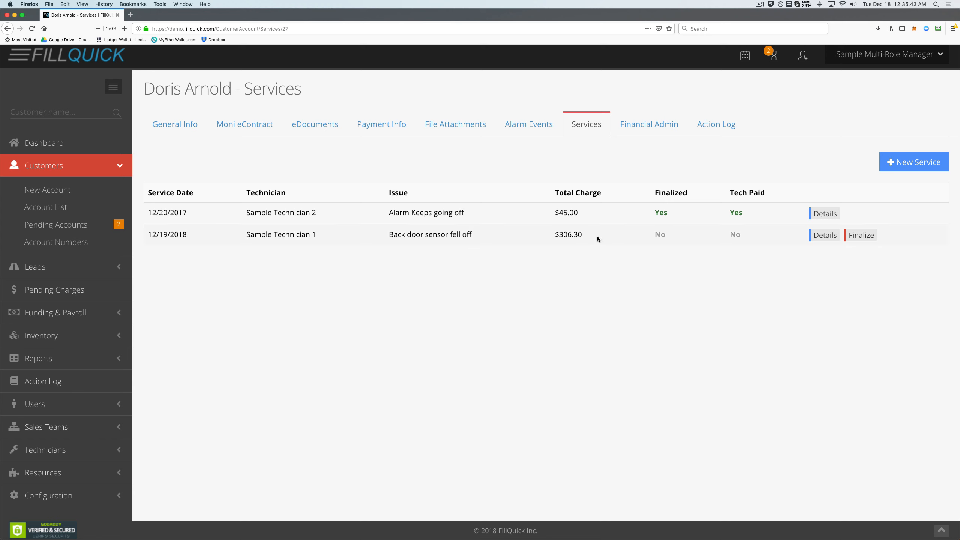
- Open the customer's payment info and check the paid and remaining setup and service fees
click(583, 274)
click(392, 129)
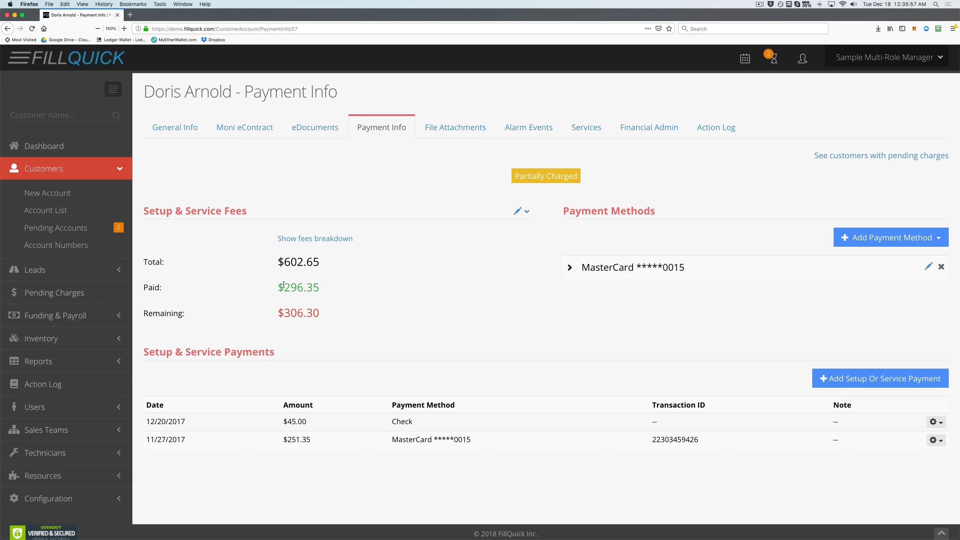
drag(279, 286, 317, 286)
click(331, 287)
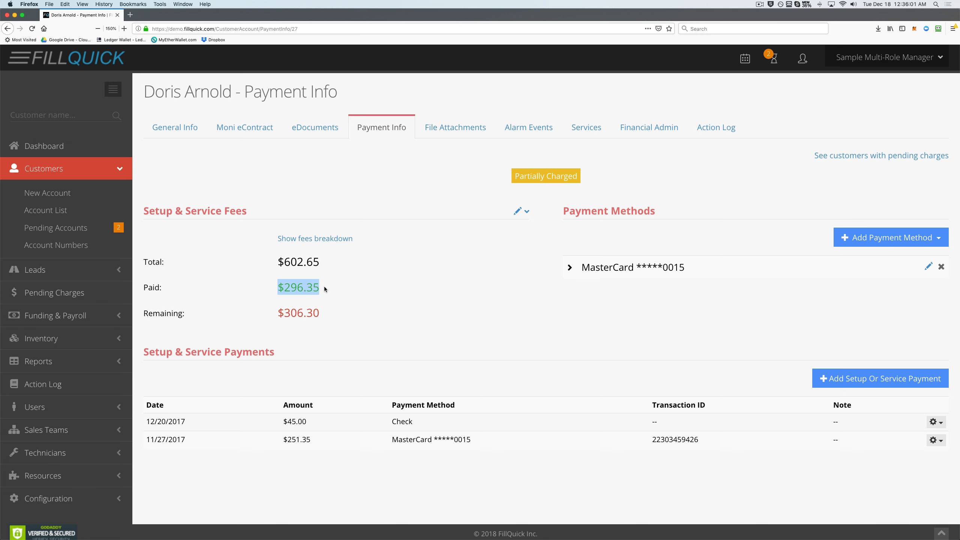
click(339, 292)
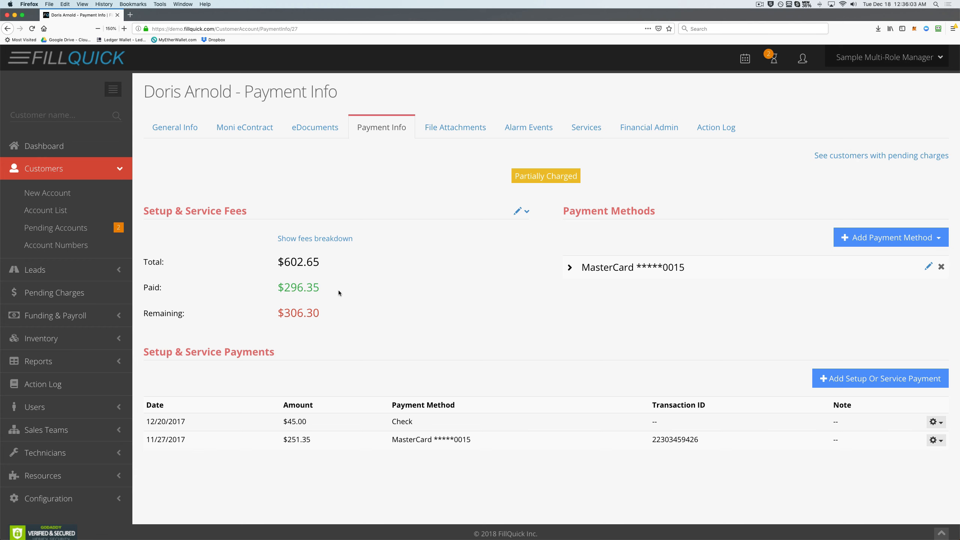
drag(277, 314, 314, 313)
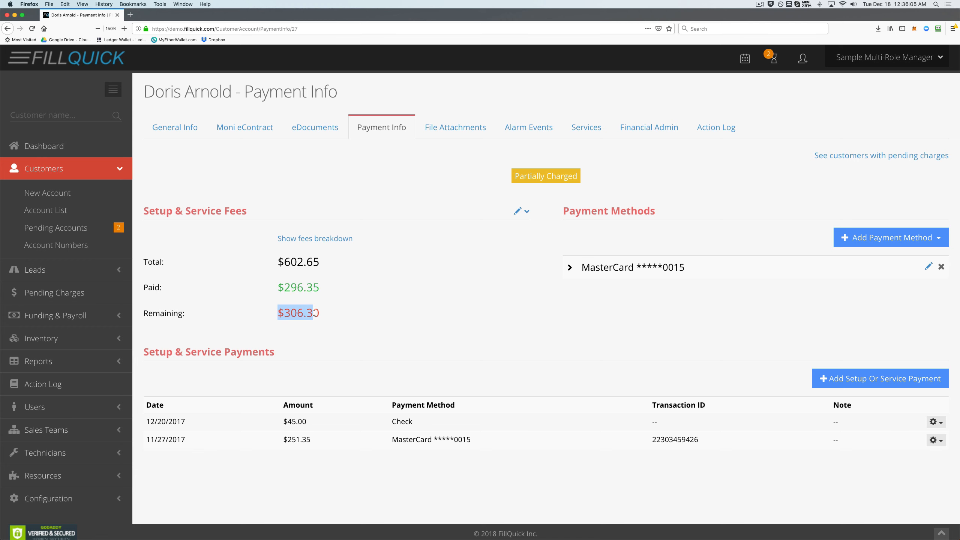
- Expand the setup and service fees breakdown and review the 12/19/2018 service's trip and labor, equipment and tax charges
click(320, 246)
scroll(363, 288, down, 5)
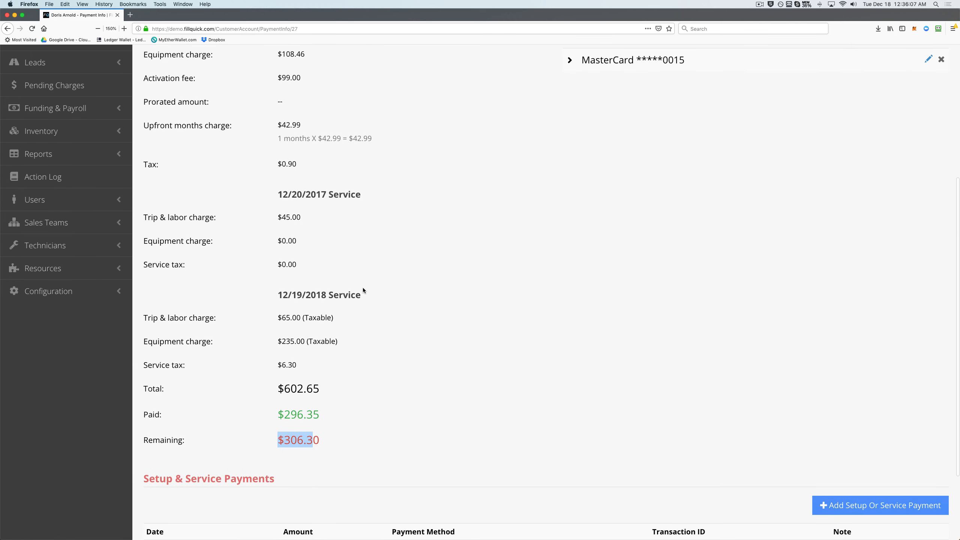
scroll(363, 289, down, 1)
drag(276, 270, 374, 280)
click(299, 295)
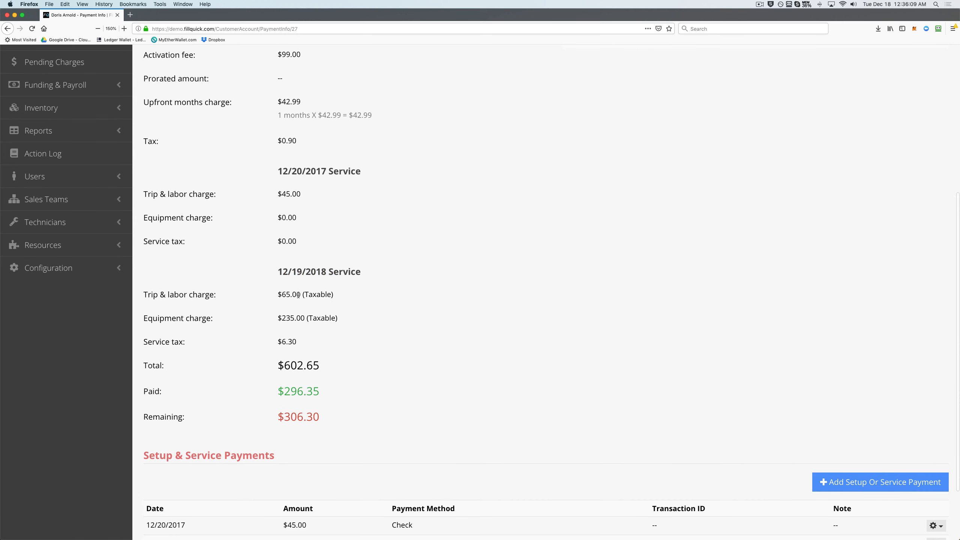
drag(282, 295, 327, 295)
drag(278, 318, 323, 320)
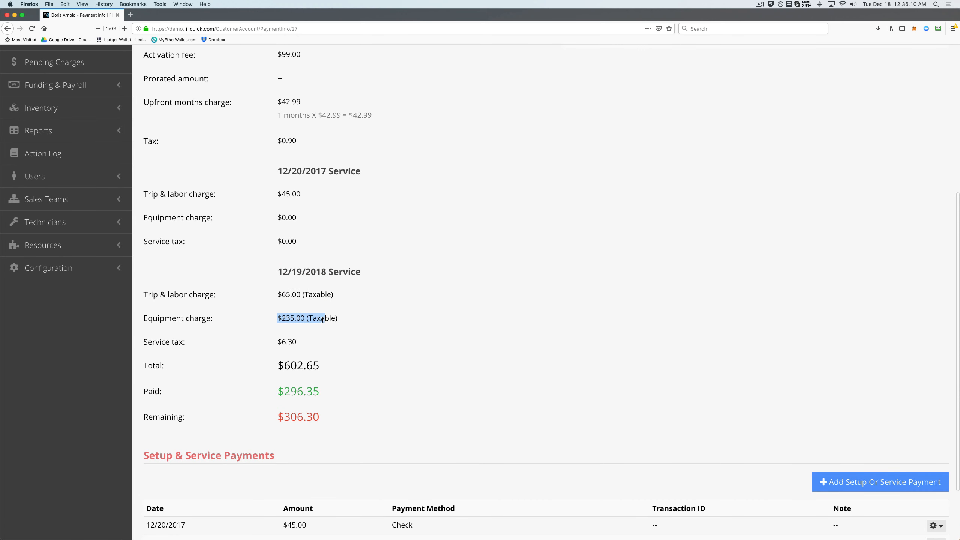
click(424, 309)
scroll(425, 309, up, 5)
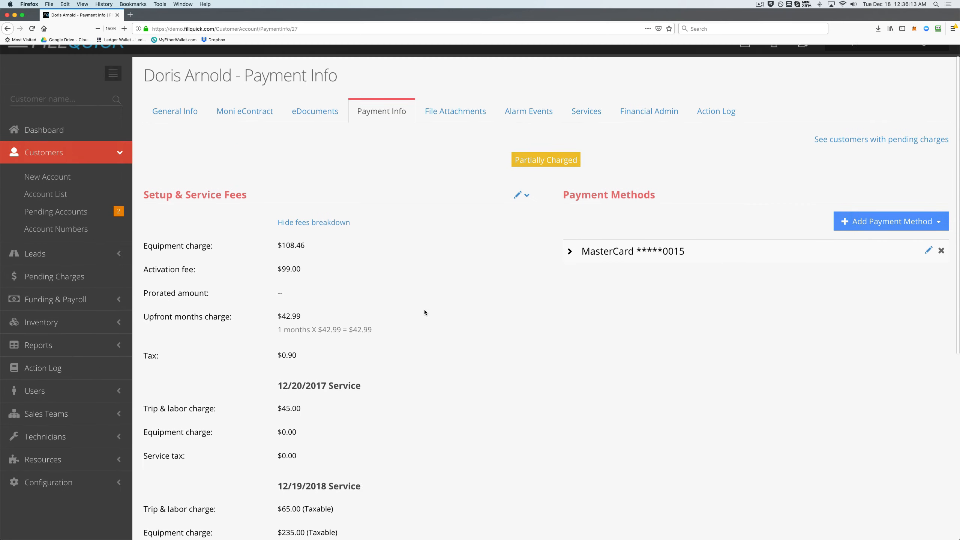
scroll(424, 309, up, 1)
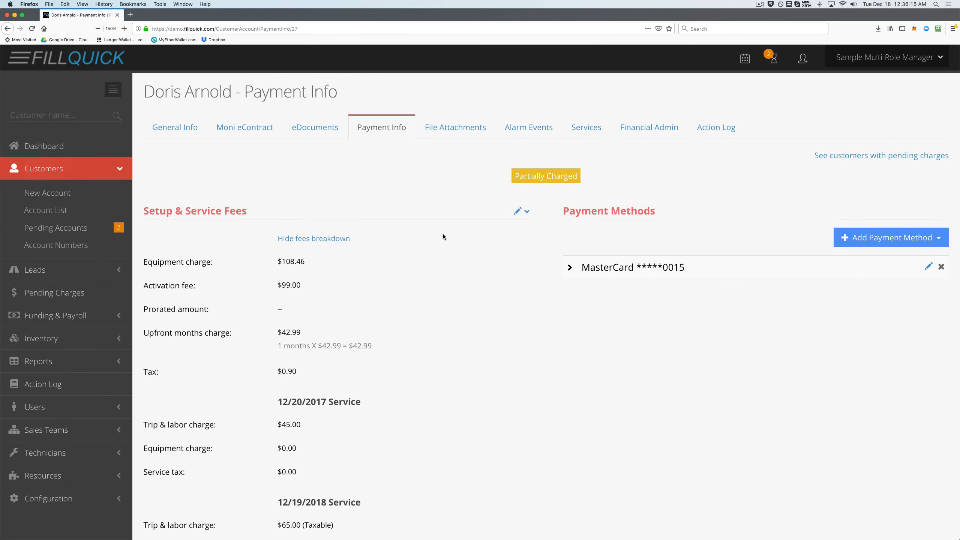
- Add a $306.30 service payment charged to the customer's saved MasterCard, with the customer description "Thank you for your business"
click(528, 176)
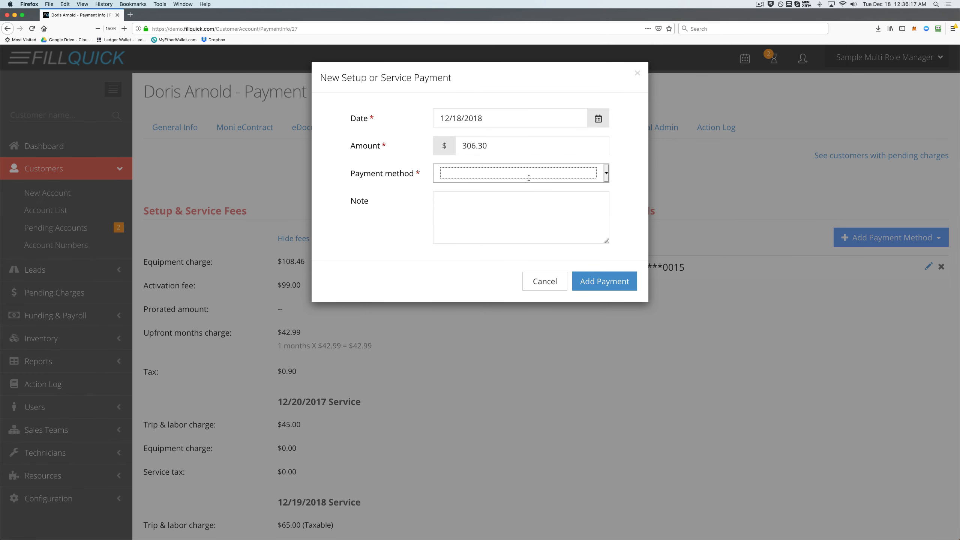
click(529, 178)
click(528, 193)
click(475, 250)
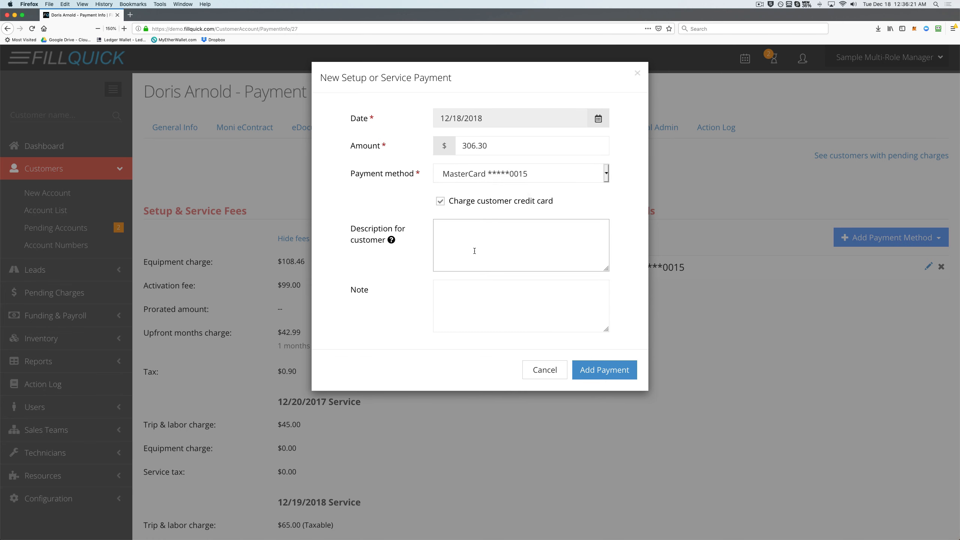
text(Thank you for your business)
click(596, 366)
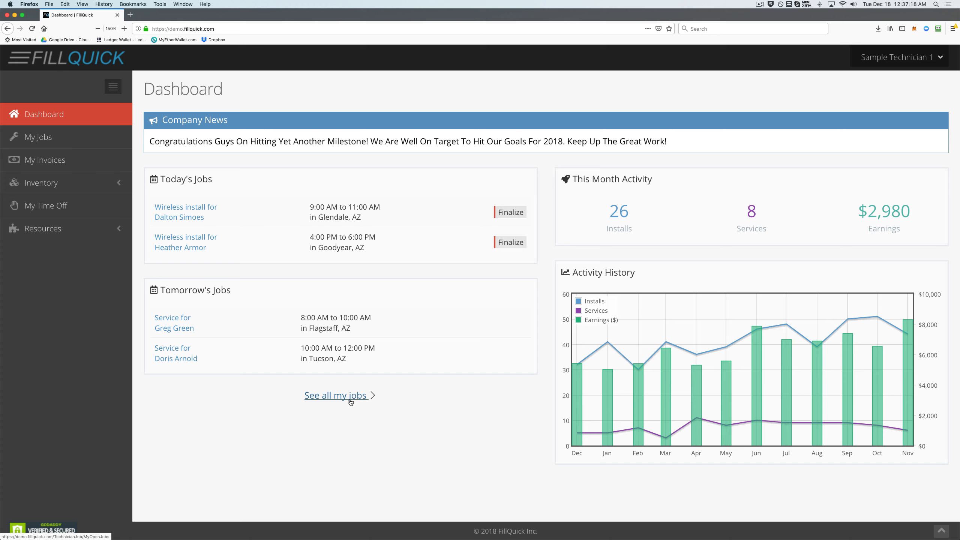
- As the technician, open tomorrow's 10:00 AM Tucson service job and check the issue in its service history
click(174, 353)
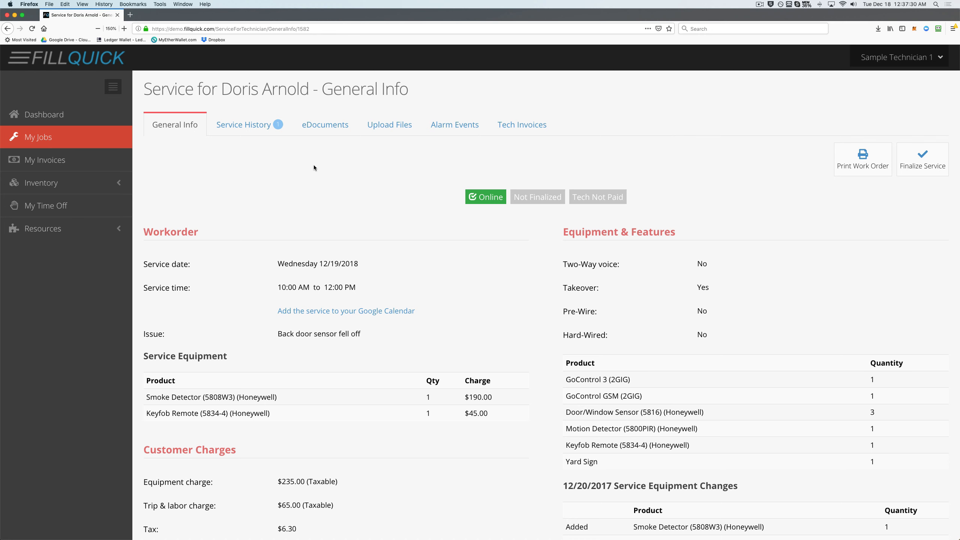
click(264, 128)
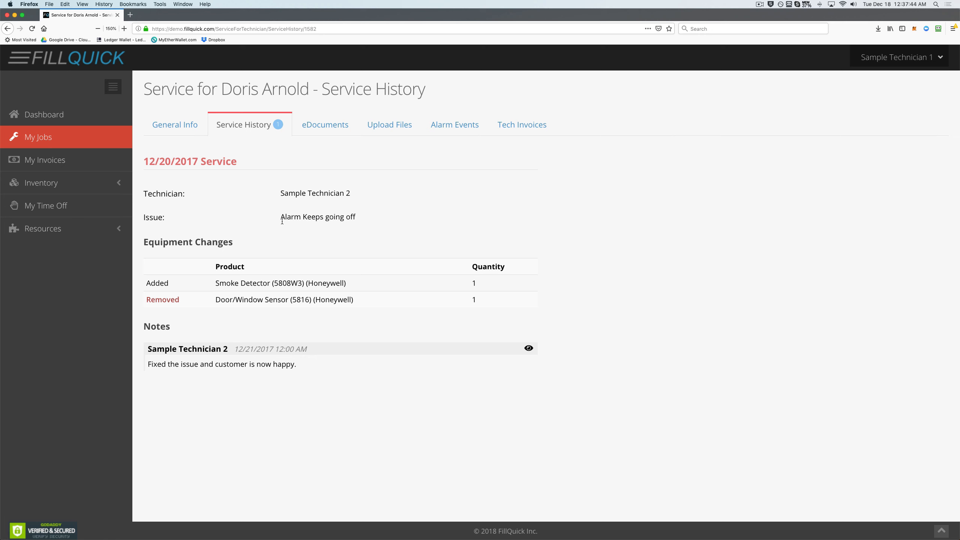
drag(282, 222, 354, 219)
click(340, 239)
- Review the job's customer and site information in the general info and view the site address on the map
click(192, 125)
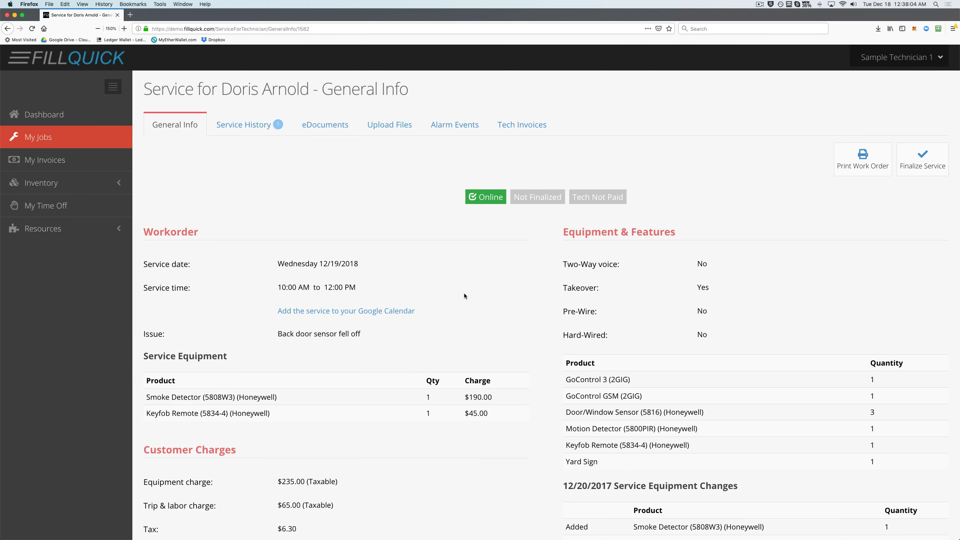
scroll(463, 293, down, 15)
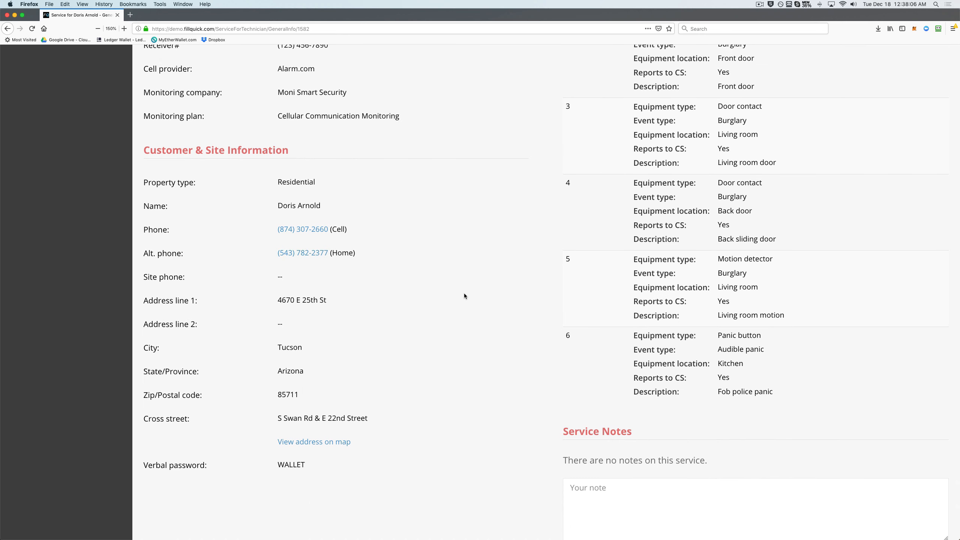
scroll(464, 296, down, 2)
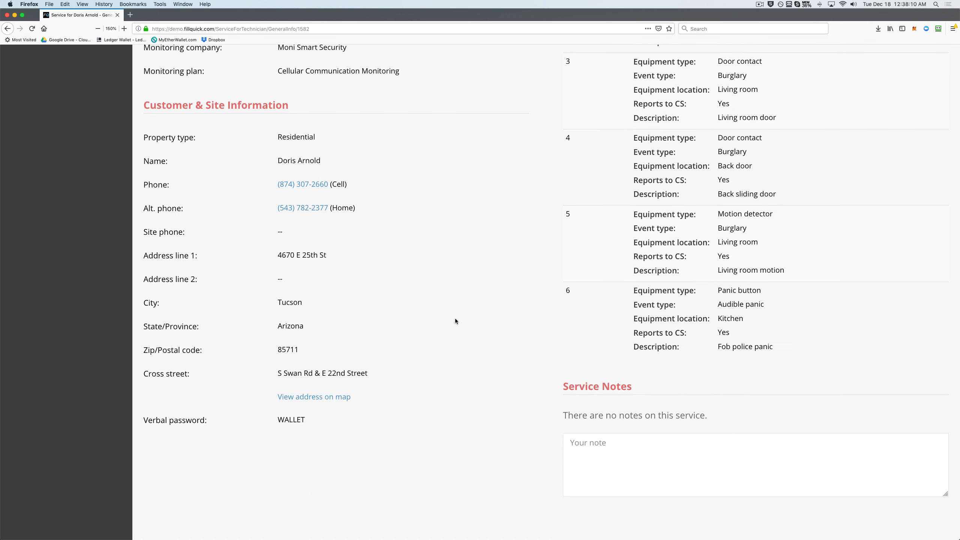
click(330, 397)
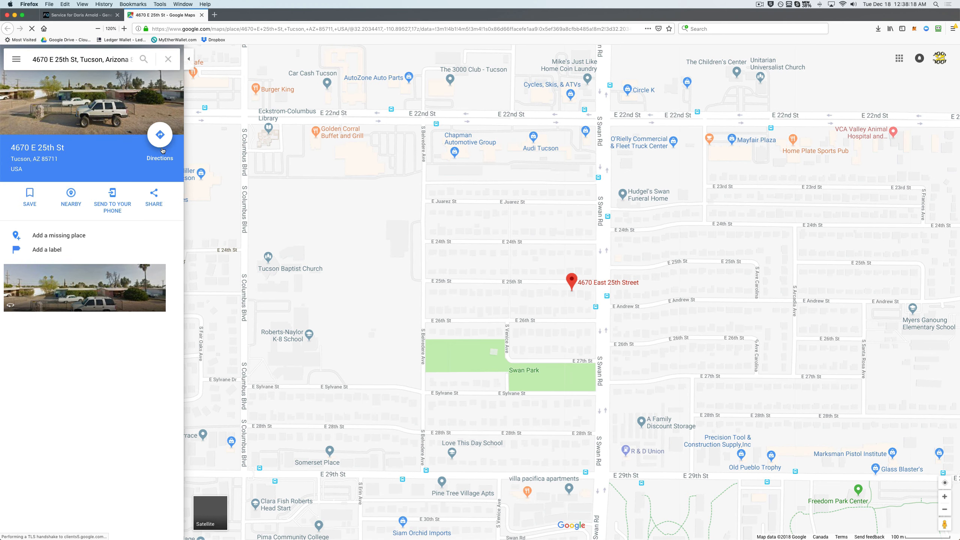
click(203, 15)
- Start finalizing the service and set Tech went to site to Yes
scroll(553, 220, up, 15)
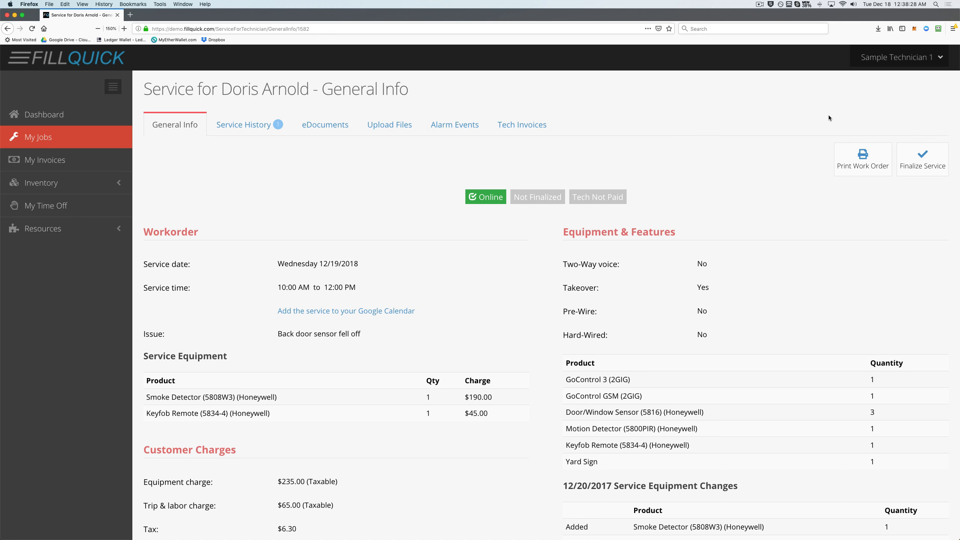
click(918, 167)
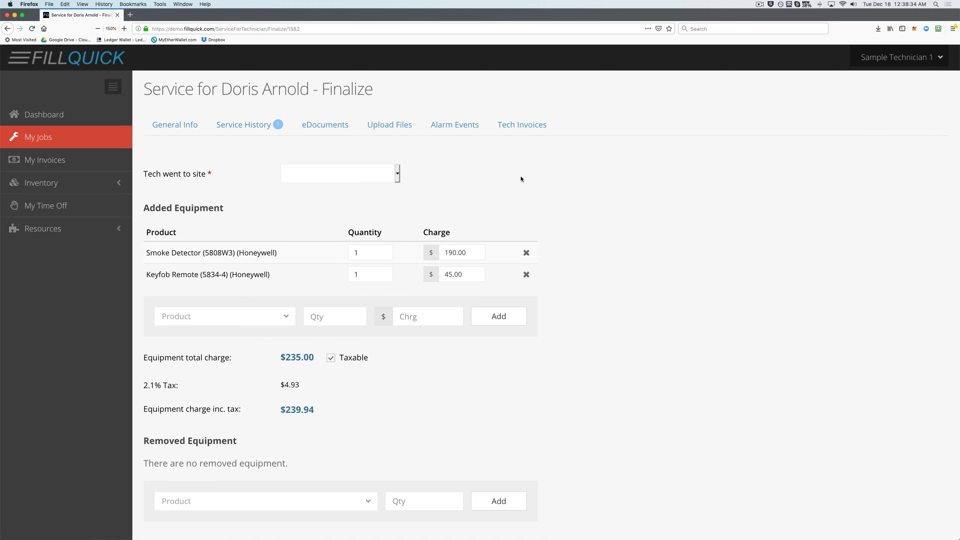
click(371, 175)
click(369, 179)
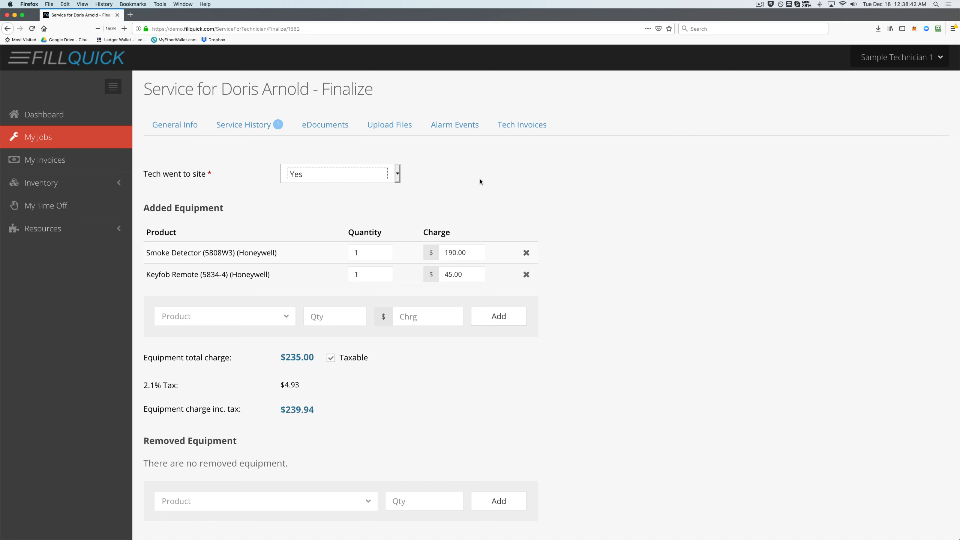
click(376, 172)
click(376, 171)
- Add one Door/Window Sensor (5816) (Honeywell) to the service's removed equipment
scroll(576, 301, down, 3)
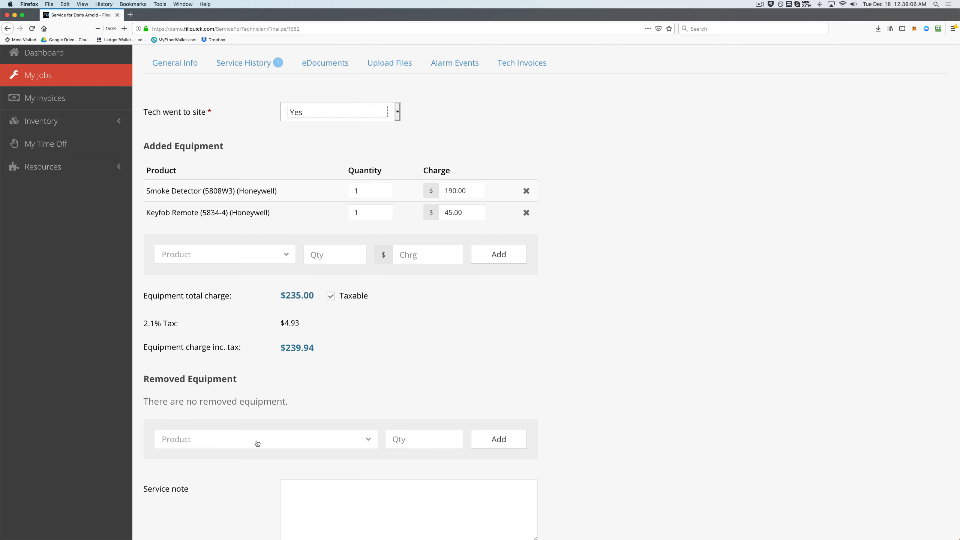
scroll(253, 443, down, 2)
drag(148, 336, 242, 341)
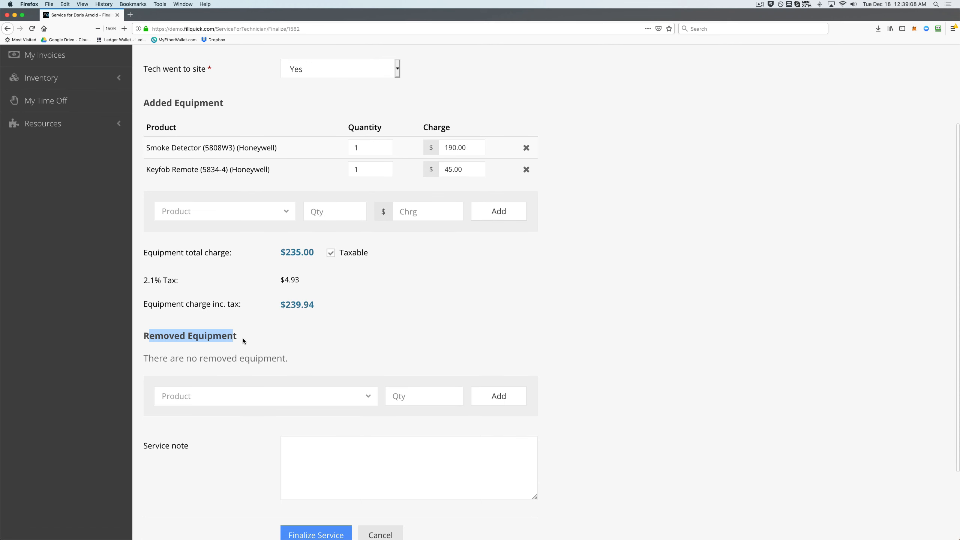
click(247, 342)
click(210, 397)
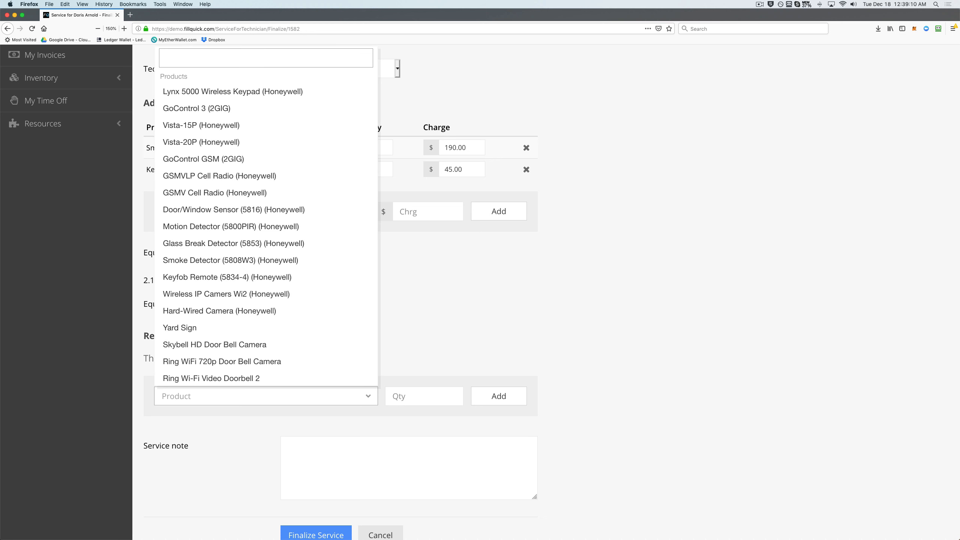
text(door)
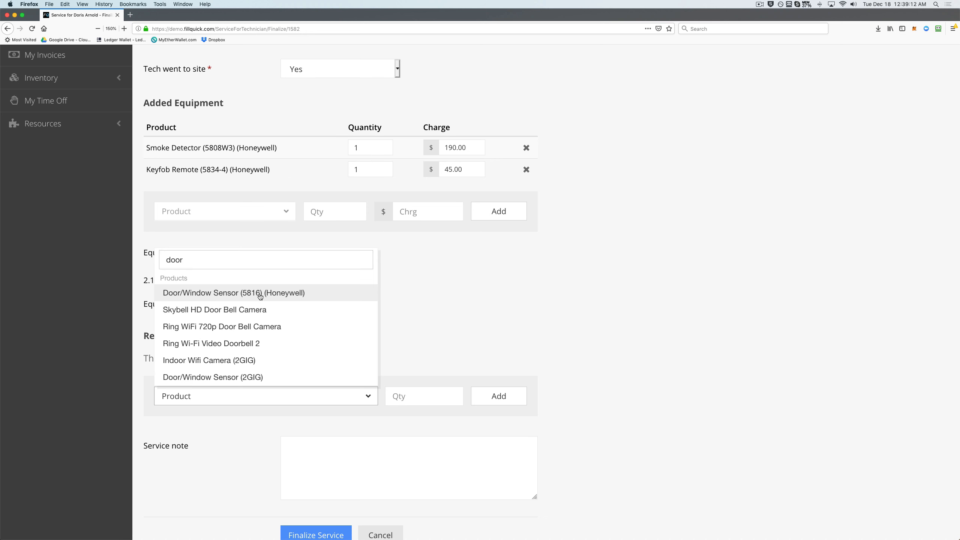
click(260, 297)
click(413, 394)
text(1)
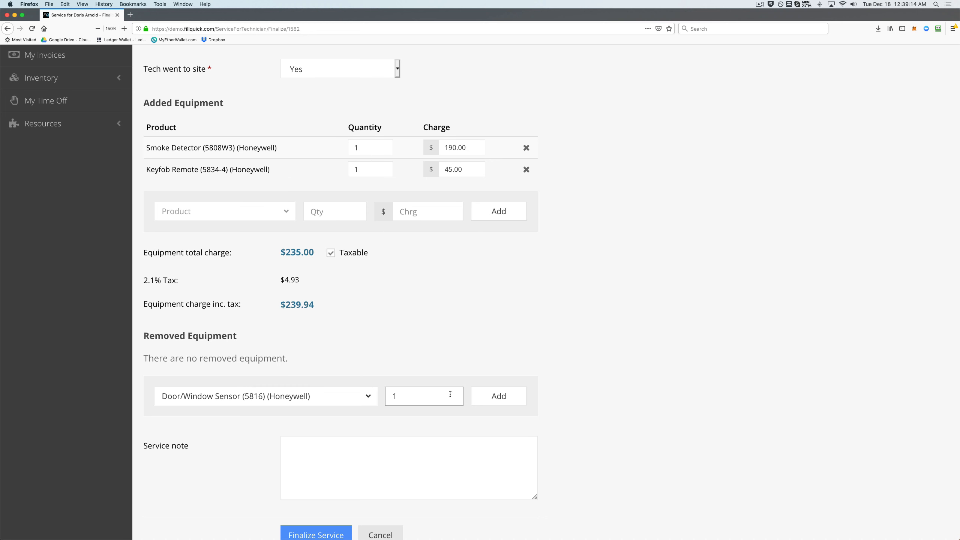
click(498, 397)
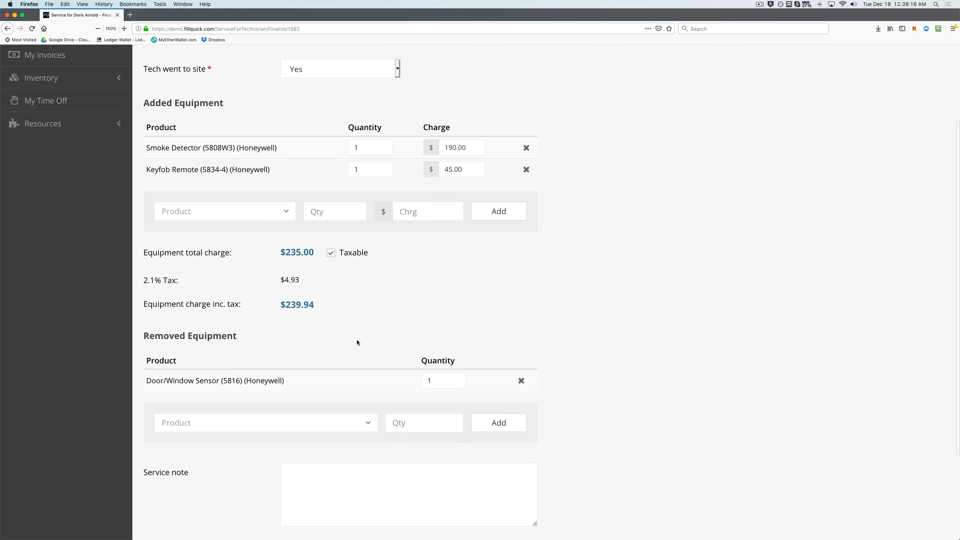
- Add one Door/Window Sensor (5816) (Honeywell) to the service's added equipment at a charge of $0
click(227, 215)
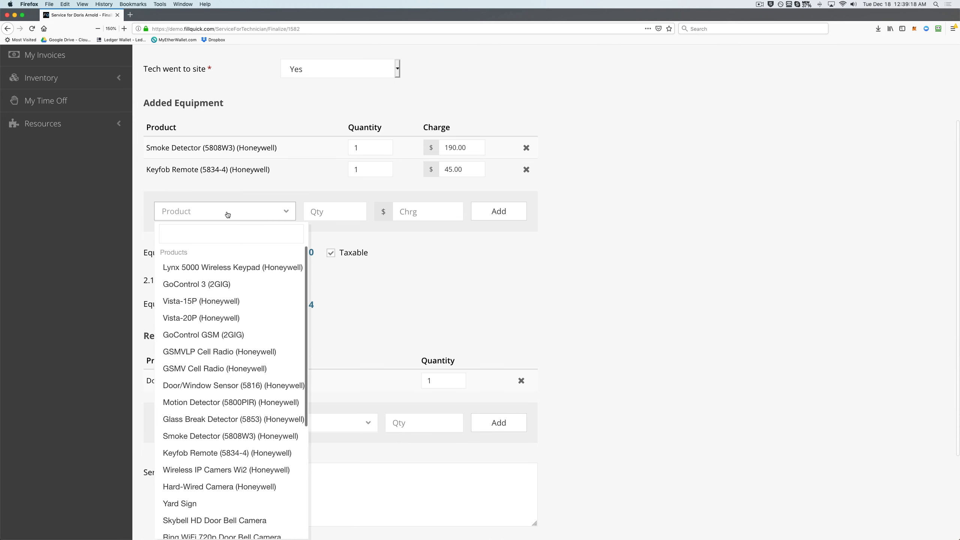
text(door)
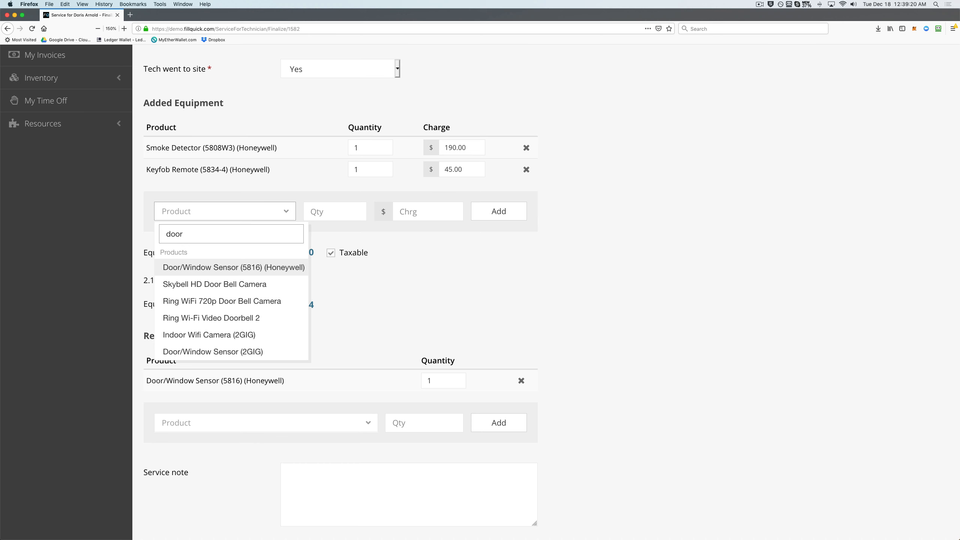
key(Return)
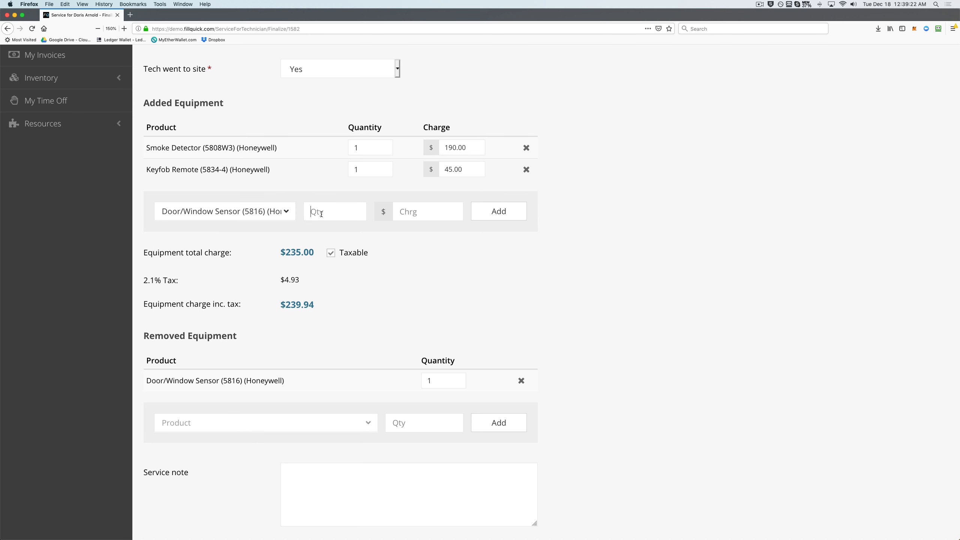
click(324, 215)
text(1)
key(Tab)
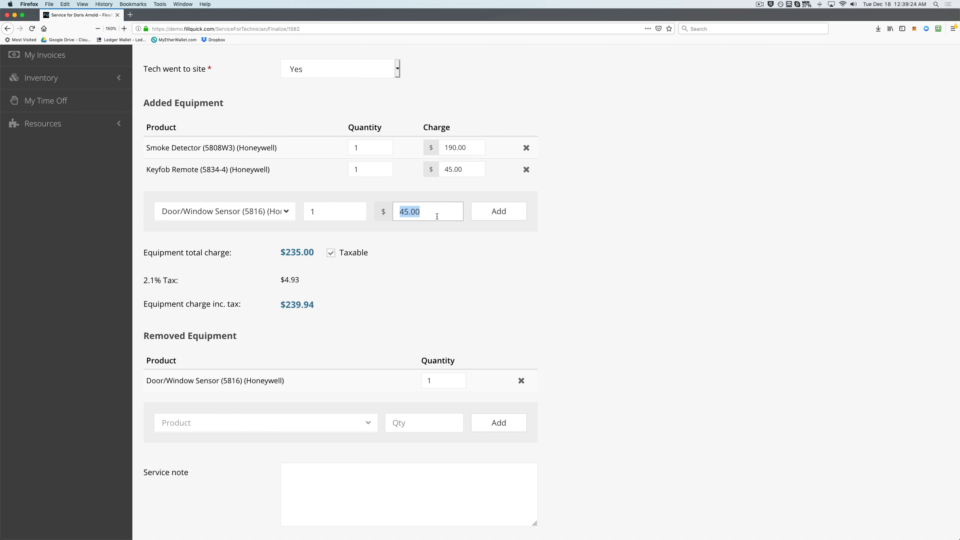
text(0)
click(492, 212)
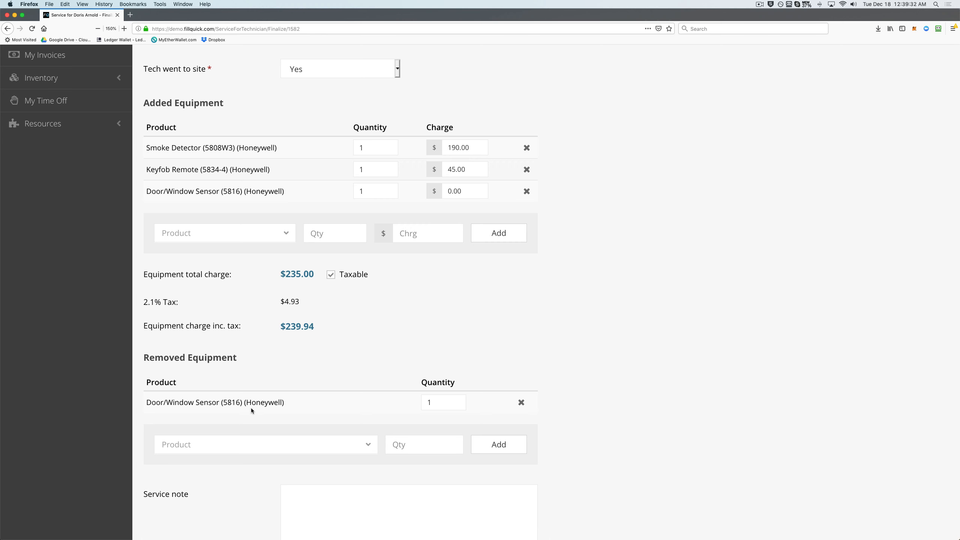
- Enter the service note "Customer was happy, door sensor is installed and working." and finalize the service
scroll(265, 403, down, 3)
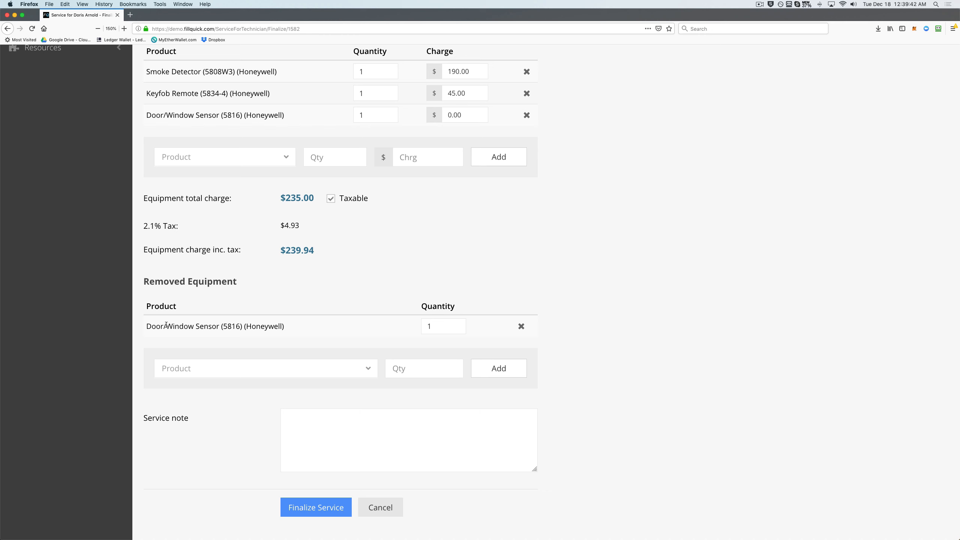
drag(144, 326, 299, 333)
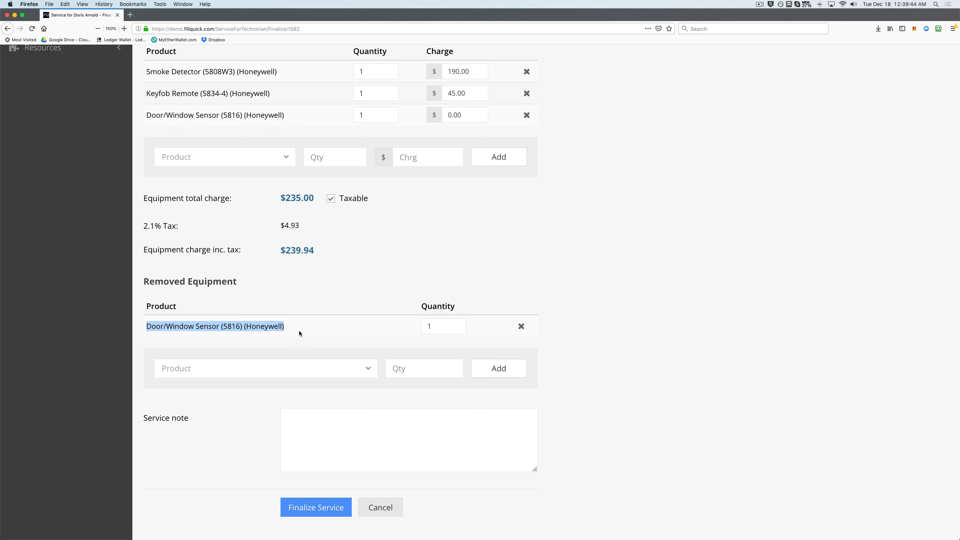
click(283, 330)
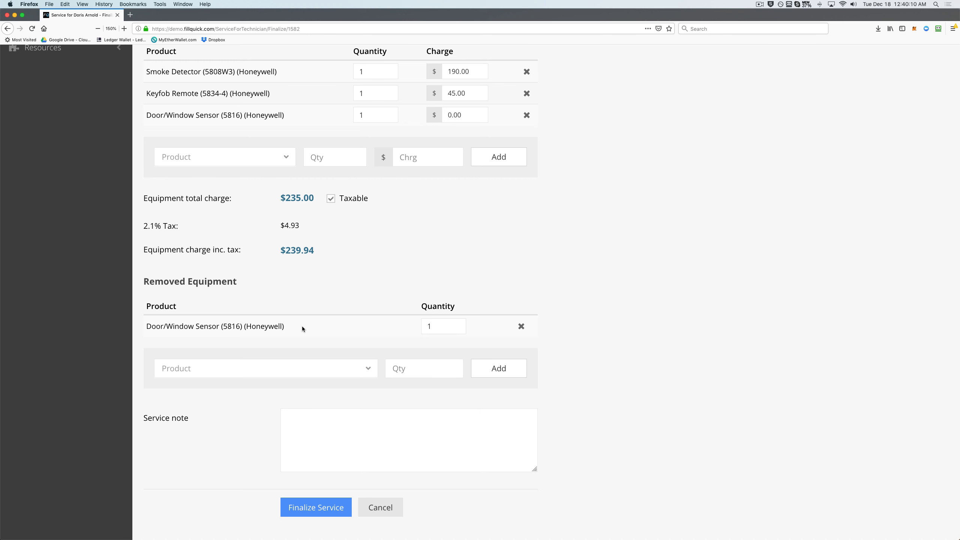
scroll(301, 325, up, 1)
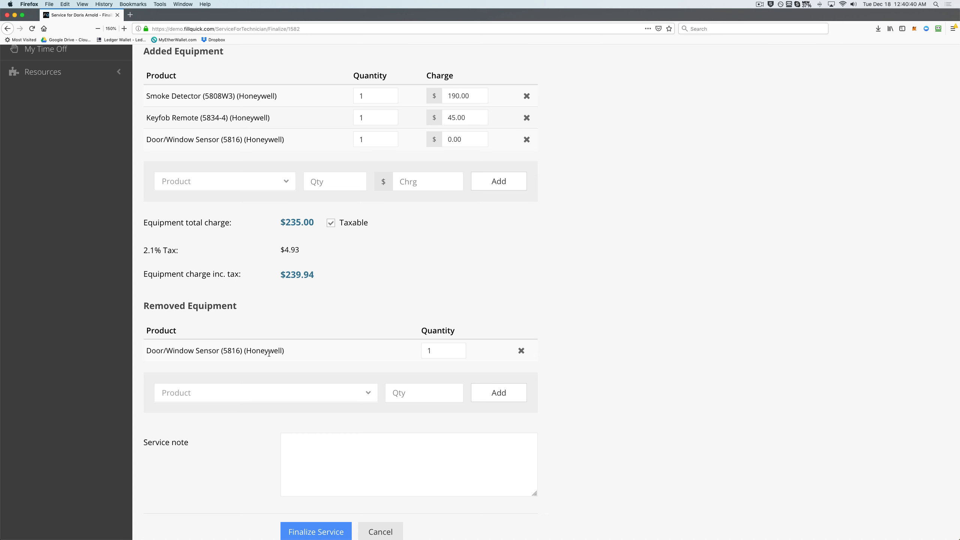
scroll(268, 353, down, 3)
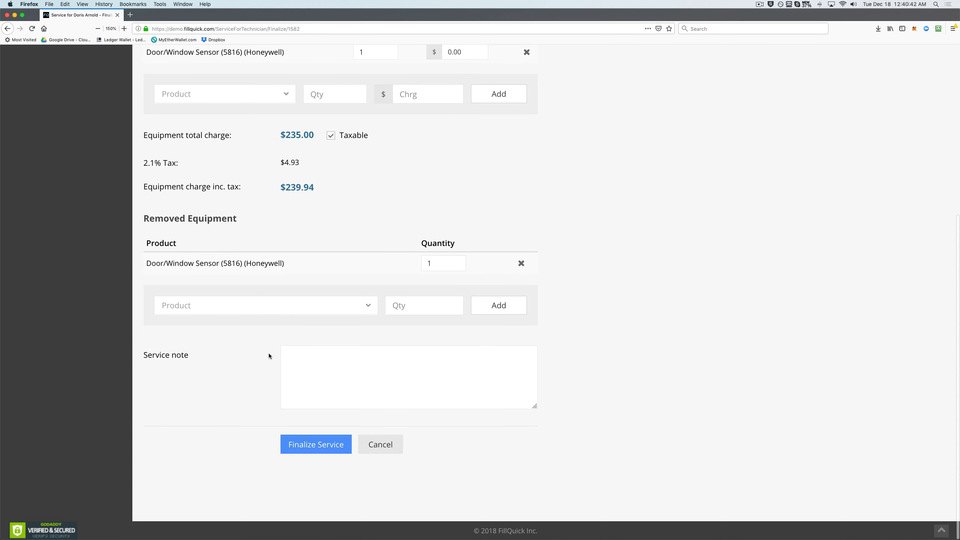
click(315, 373)
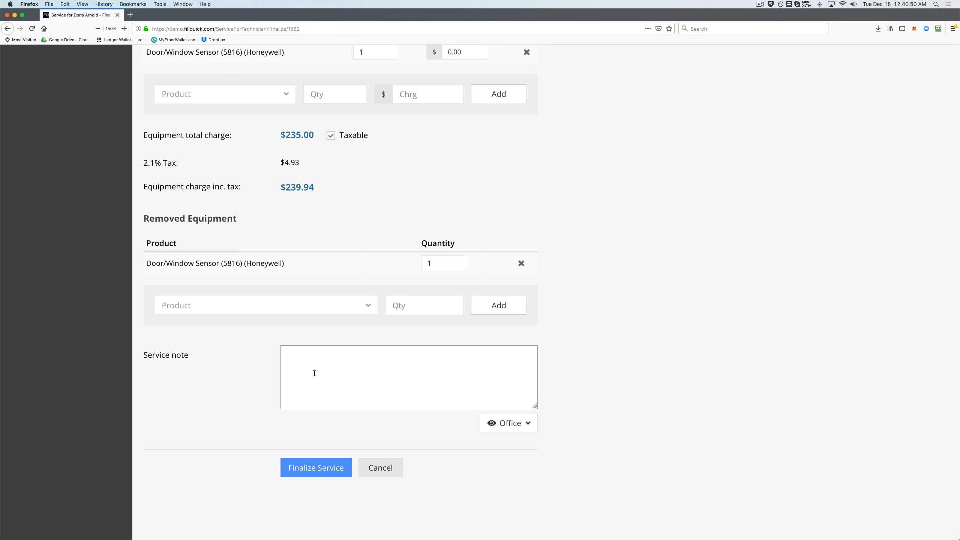
text(Customer was happy, door sensor is insta)
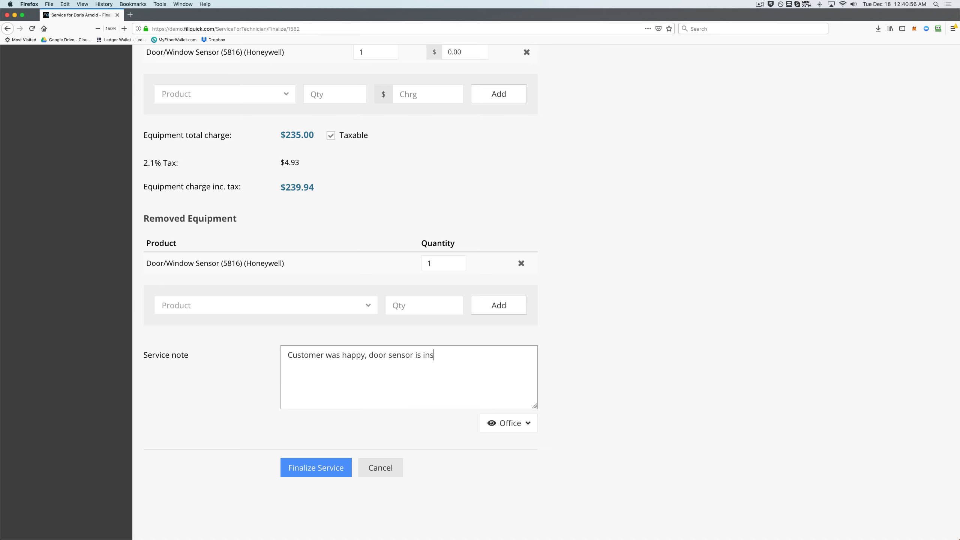
text(lled and working.)
click(318, 469)
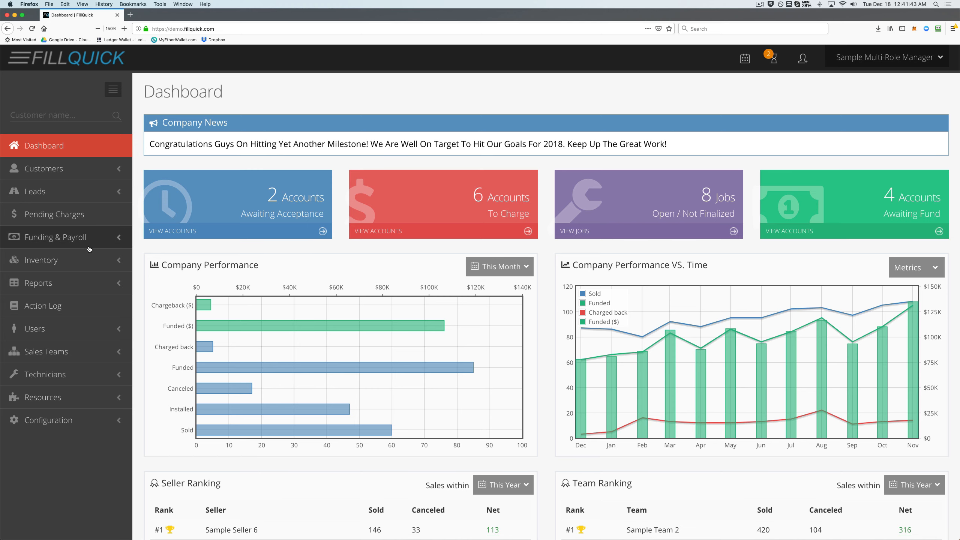
- Show the inventory logs for the technician Sample Technician 1
click(41, 260)
scroll(76, 261, down, 3)
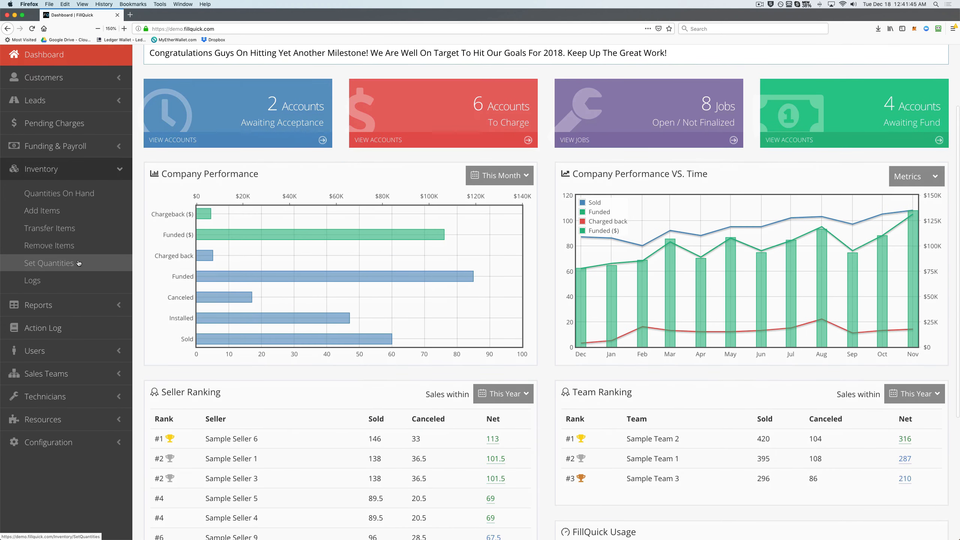
click(47, 283)
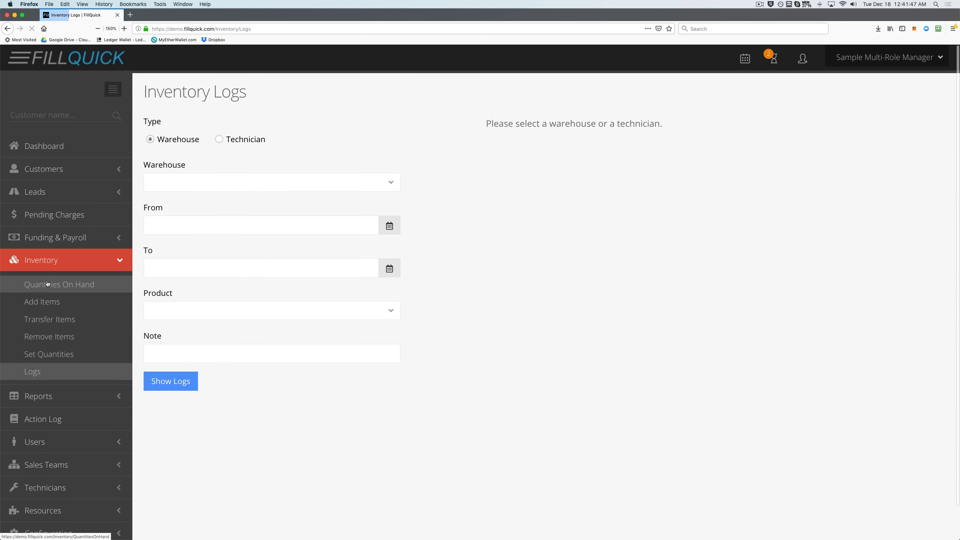
click(243, 142)
click(220, 185)
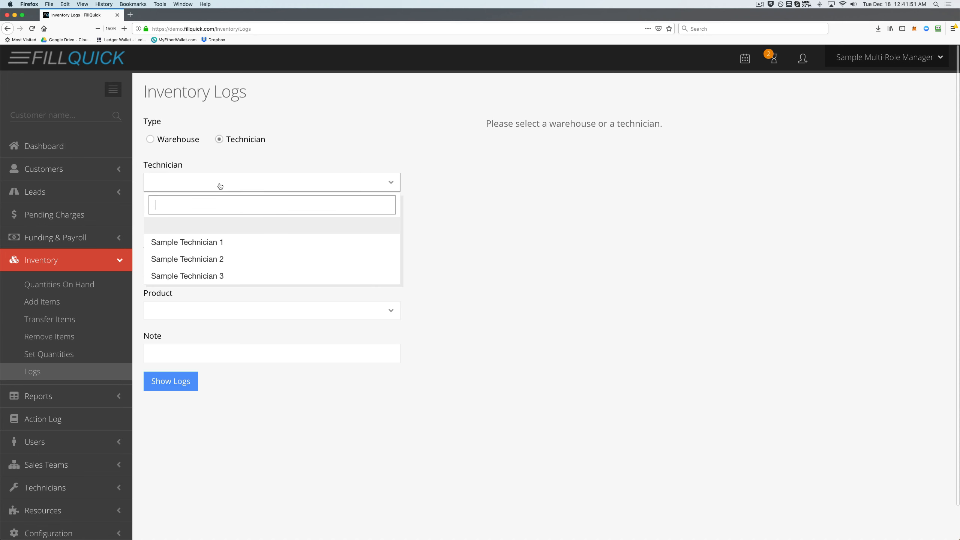
click(221, 241)
click(181, 384)
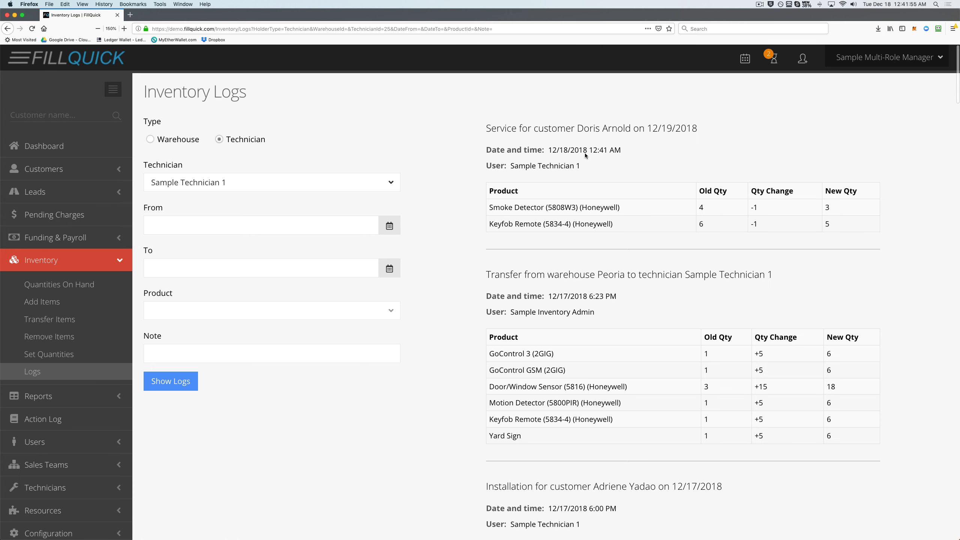
- Examine the newest service entry in the technician's inventory log, checking its customer, products and quantity changes
drag(517, 128, 634, 130)
click(633, 130)
drag(493, 208, 554, 224)
click(577, 224)
drag(526, 207, 592, 208)
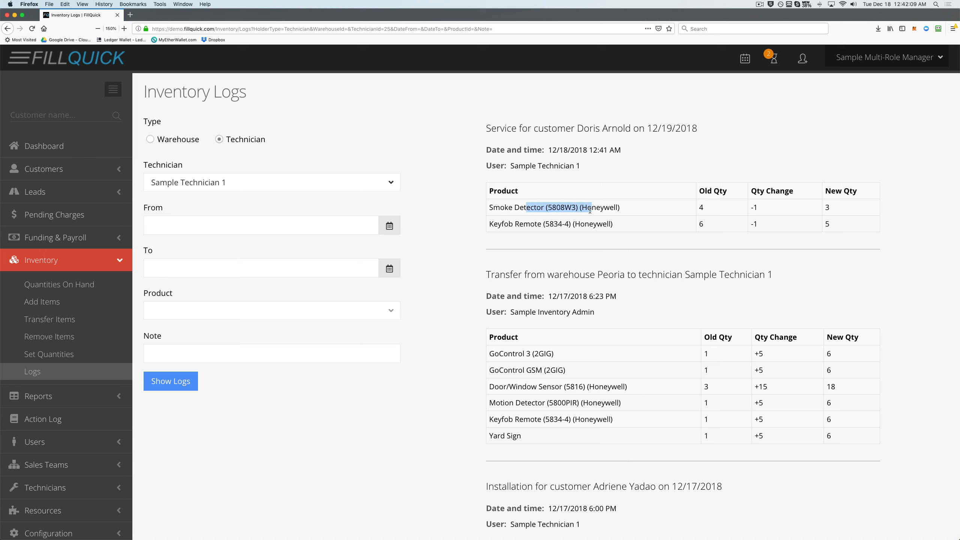
click(703, 210)
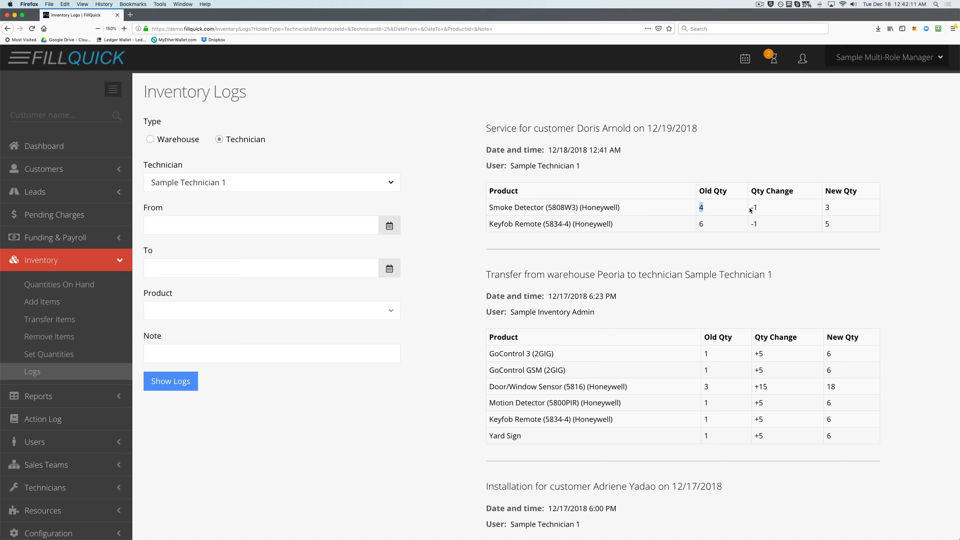
drag(750, 209, 763, 211)
drag(824, 208, 838, 209)
click(838, 209)
drag(571, 126, 638, 129)
click(637, 129)
- Find the customer's account by first name and check the Finalized and Tech Paid status of the 12/19/2018 service
text(doris)
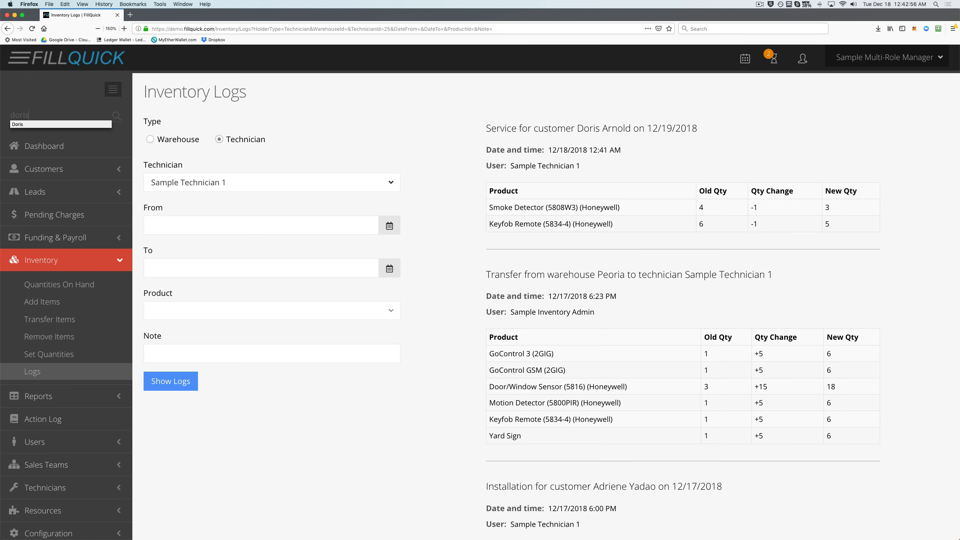
key(Return)
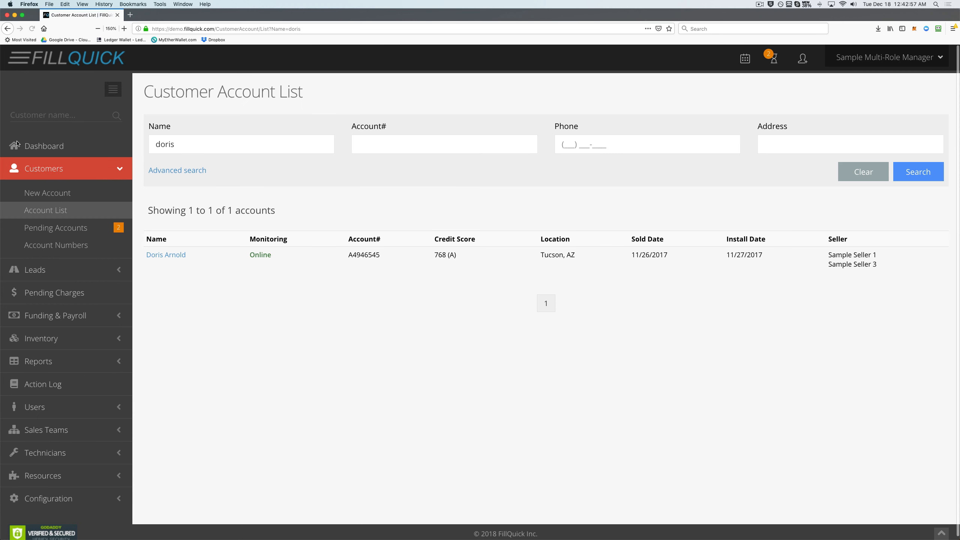
click(163, 255)
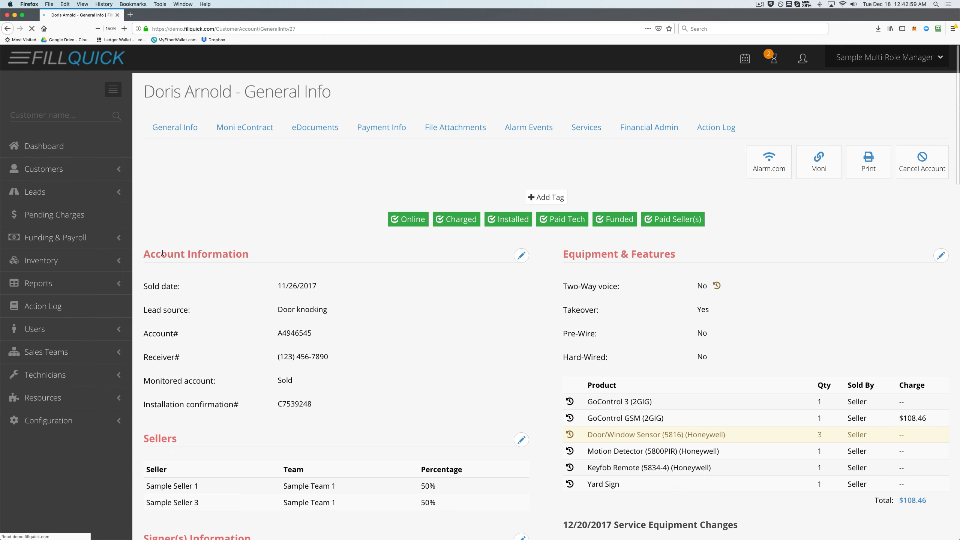
click(588, 131)
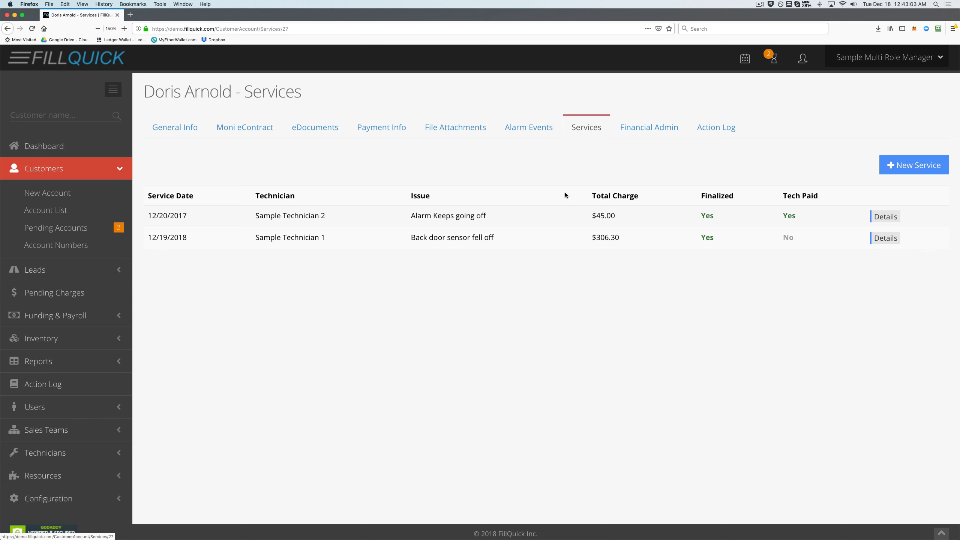
double_click(712, 240)
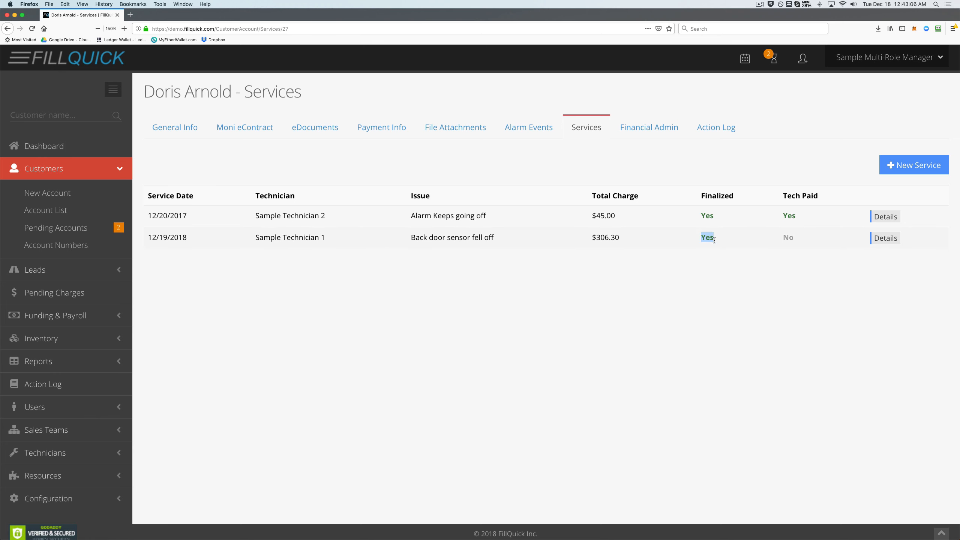
double_click(787, 237)
- Open the details of the 12/19/2018 service and review its added and removed equipment
click(885, 240)
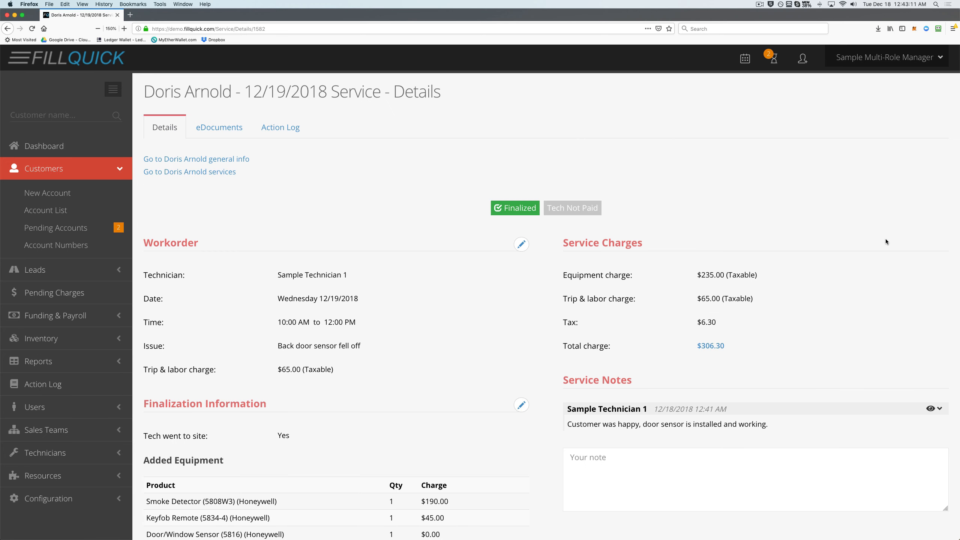
scroll(460, 372, down, 2)
scroll(460, 375, down, 3)
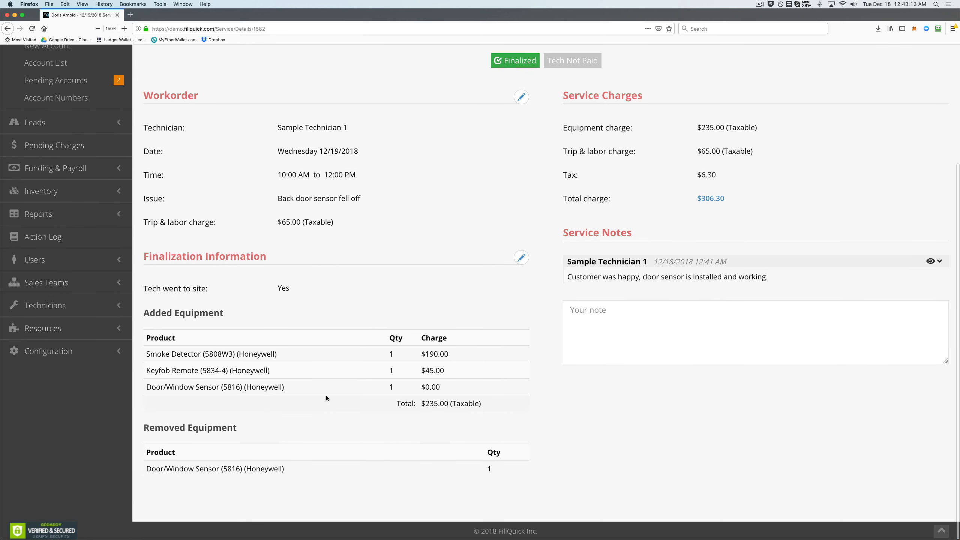
drag(200, 385, 285, 391)
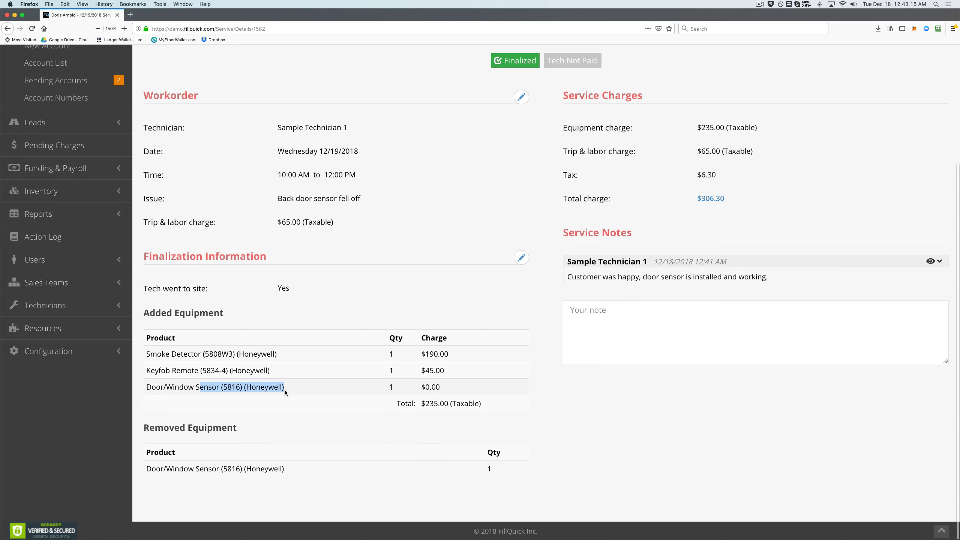
click(285, 391)
drag(220, 468, 284, 472)
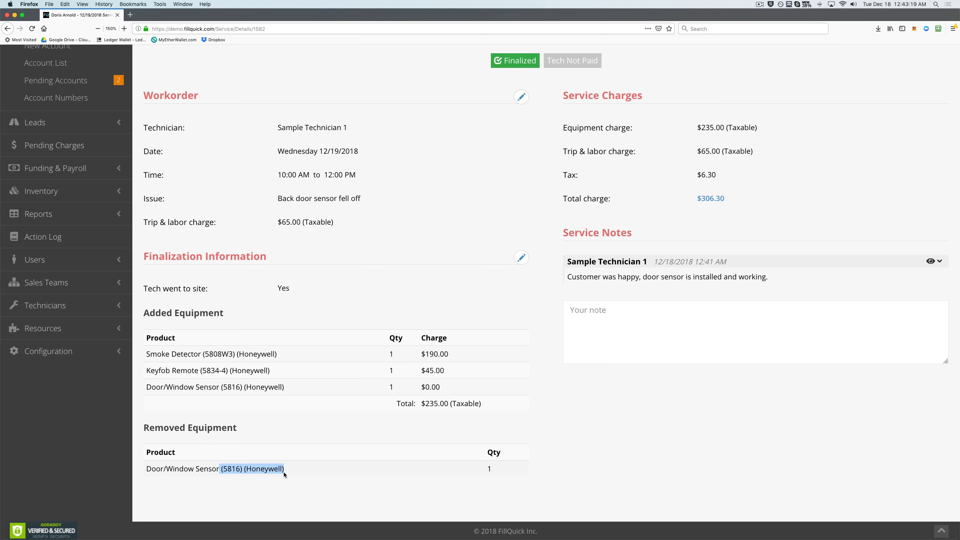
click(293, 431)
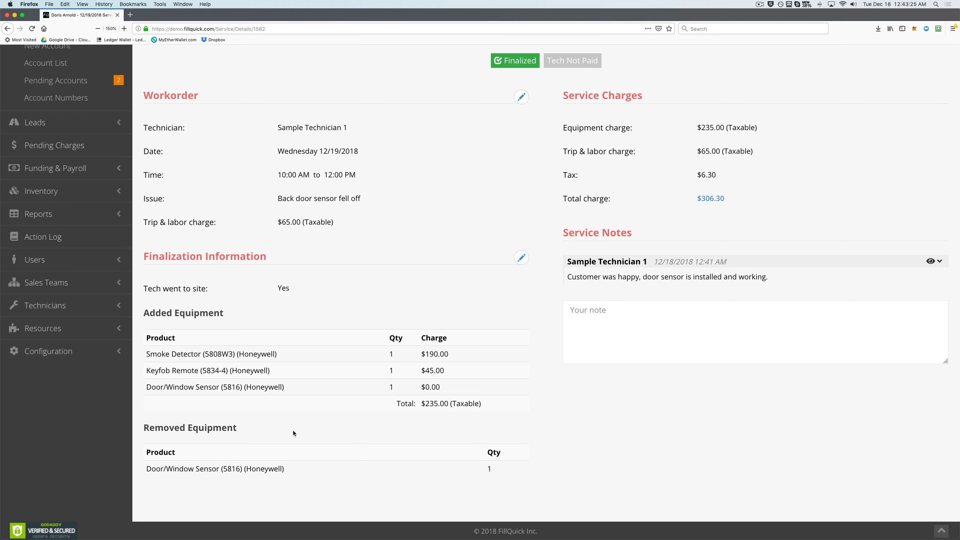
scroll(285, 312, up, 4)
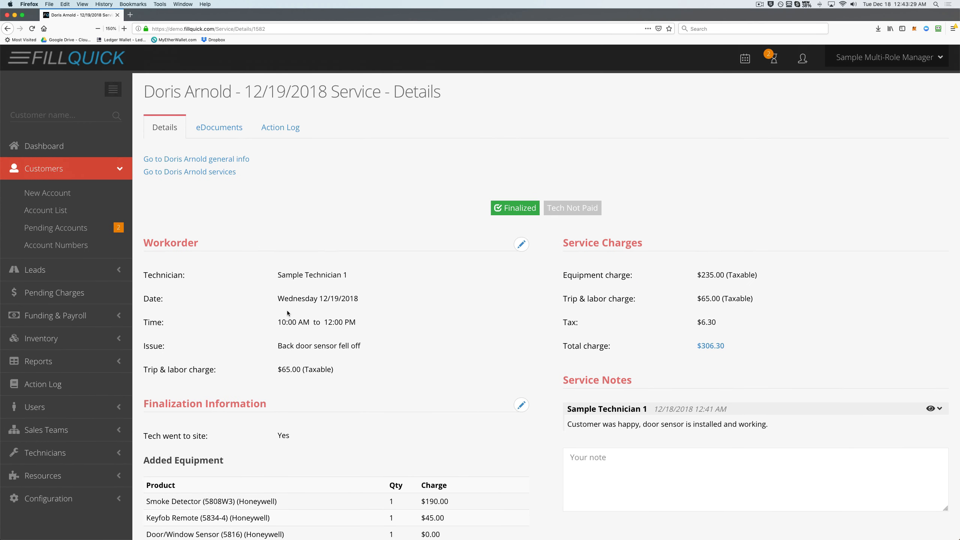